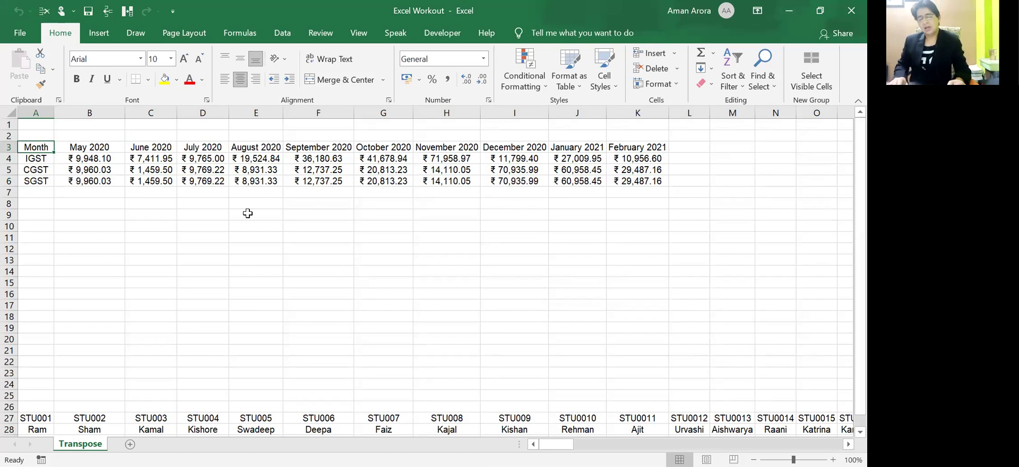
Step: Examine the monthly GST table in A3:K6, moving through its month headings and its IGST, CGST and SGST rows
key(Down)
key(Down)
key(Up)
key(Up)
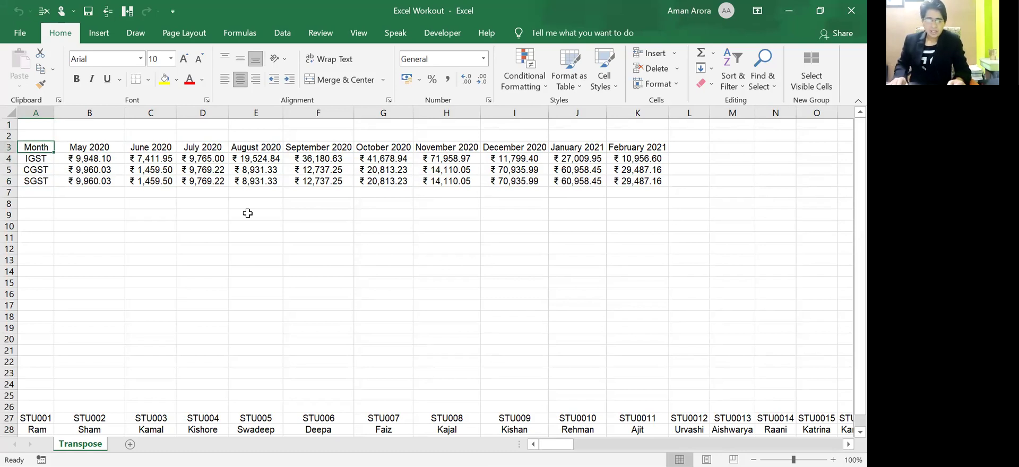
key(Down)
key(Up)
key(Right)
key(Right)
key(Right)
key(Right)
key(Right)
key(Right)
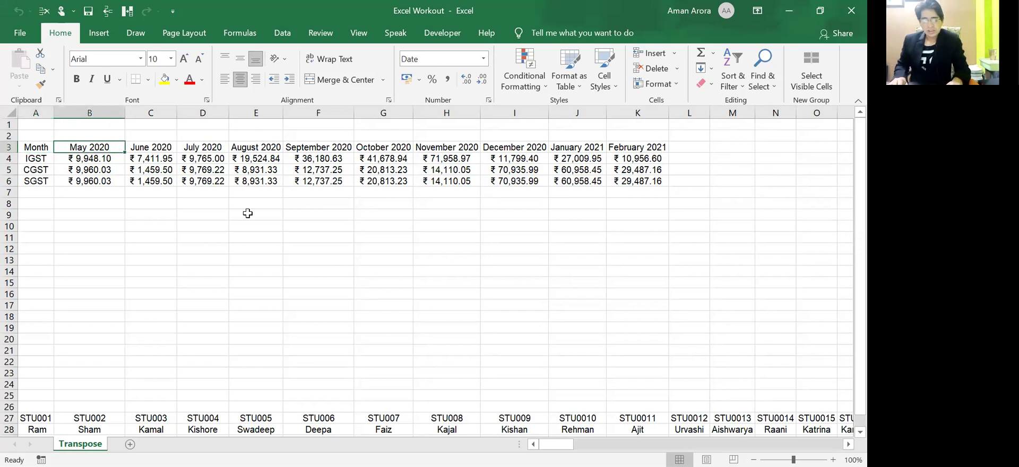
key(Left)
key(Left)
key(Left)
key(Left)
key(Left)
key(Left)
key(Down)
key(Down)
key(Up)
key(Up)
key(Right)
key(Right)
key(Right)
key(Right)
key(Right)
key(Right)
key(Right)
key(Right)
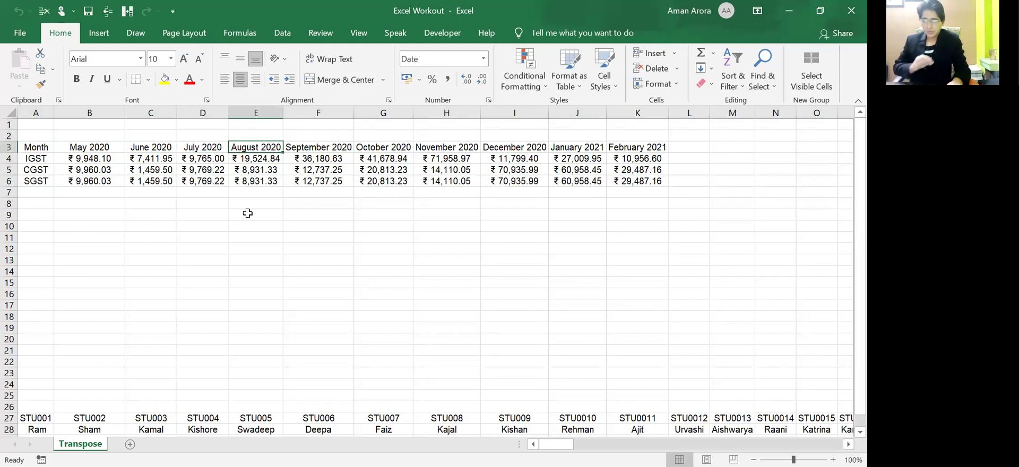
key(Down)
key(Left)
key(Left)
key(Left)
key(Left)
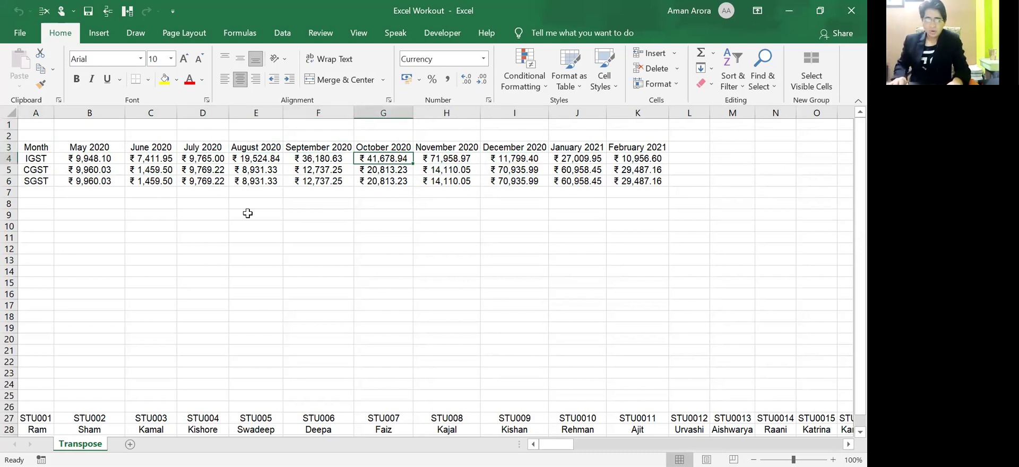
key(Left)
key(Left)
key(Left)
key(Down)
key(Up)
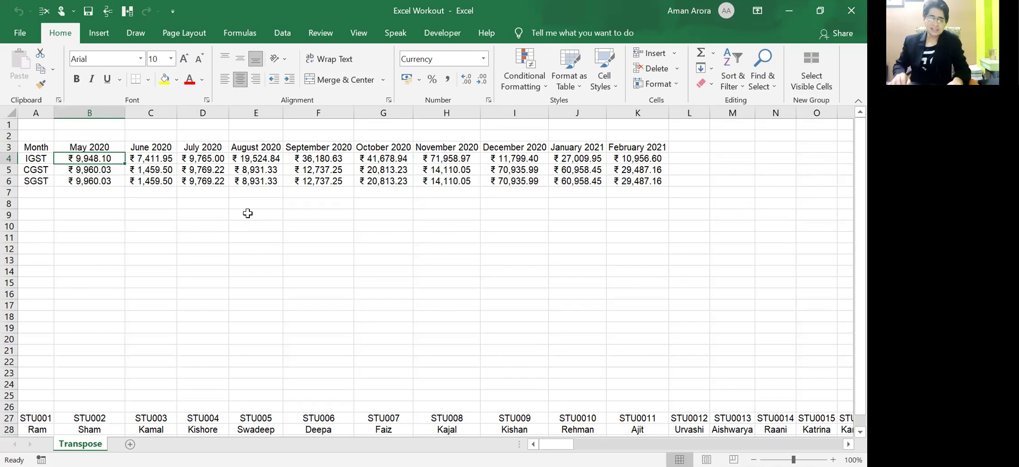
key(Left)
key(Up)
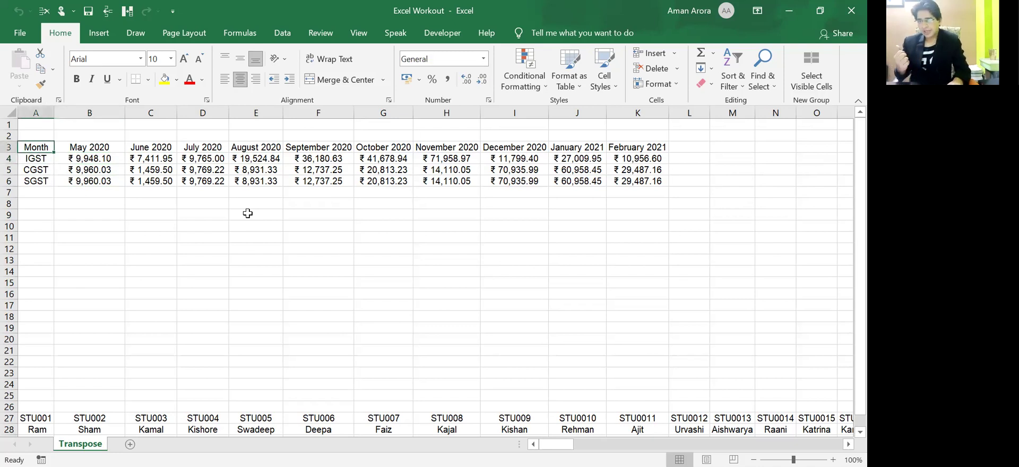
key(Down)
key(Up)
key(Down)
key(Down)
key(Down)
key(Up)
key(Up)
key(Up)
key(Right)
key(Right)
key(Right)
key(Right)
key(Right)
key(Right)
key(Right)
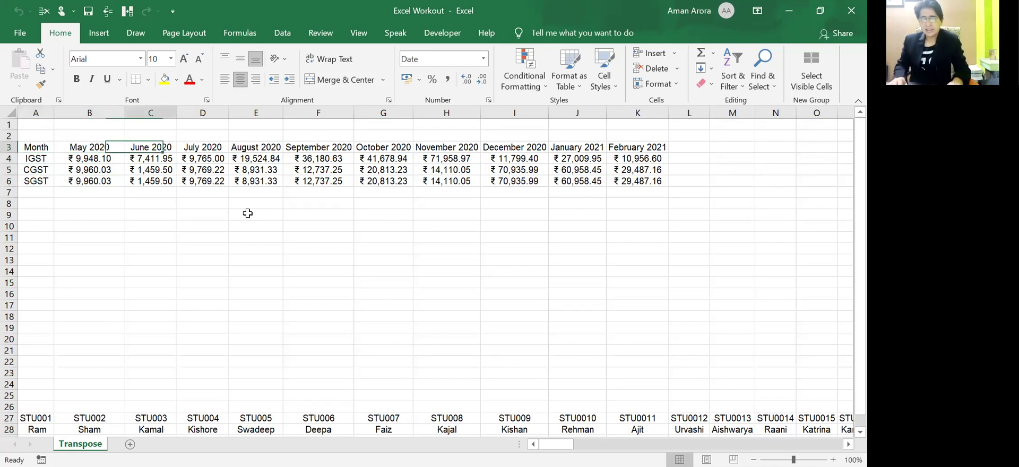
key(Right)
key(Right)
key(Left)
key(Left)
key(Left)
key(Left)
key(Left)
key(Left)
key(Left)
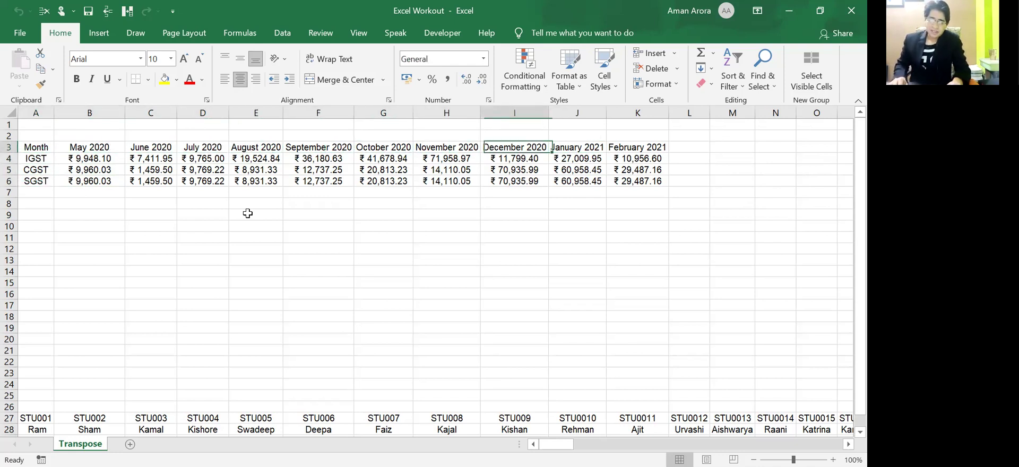
key(Left)
key(Left)
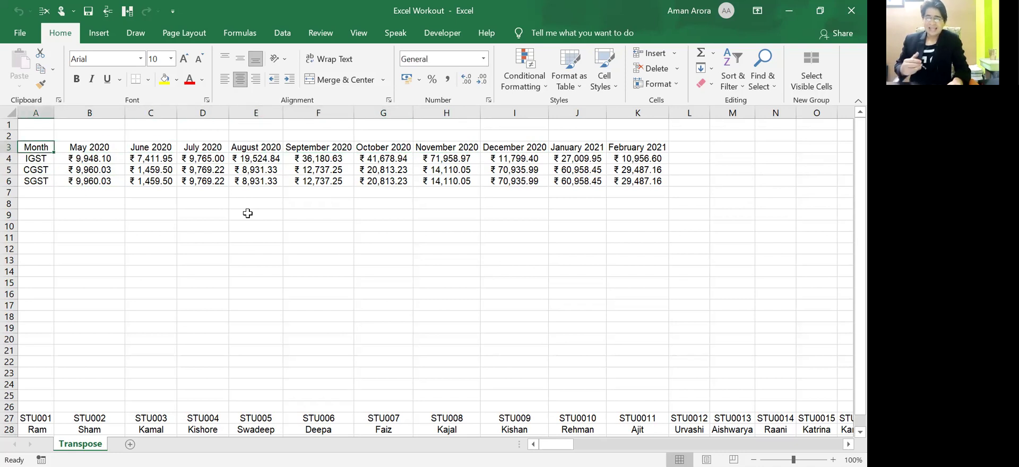
key(Down)
key(Down)
key(Up)
key(Up)
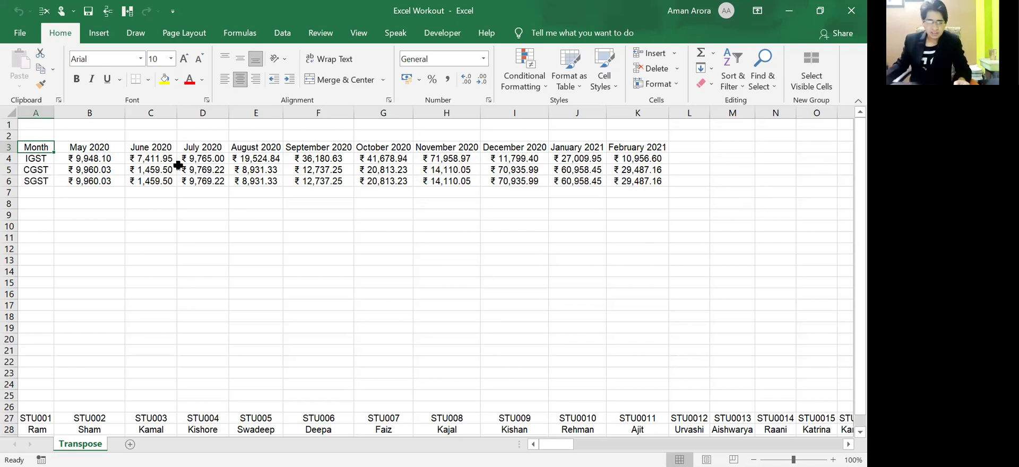
Step: Copy the GST table in A3:K6 and make cell B9 the paste destination
mouse_move(26, 145)
mouse_down()
mouse_move(132, 172)
mouse_move(565, 211)
mouse_move(652, 183)
mouse_up()
key(ctrl+c)
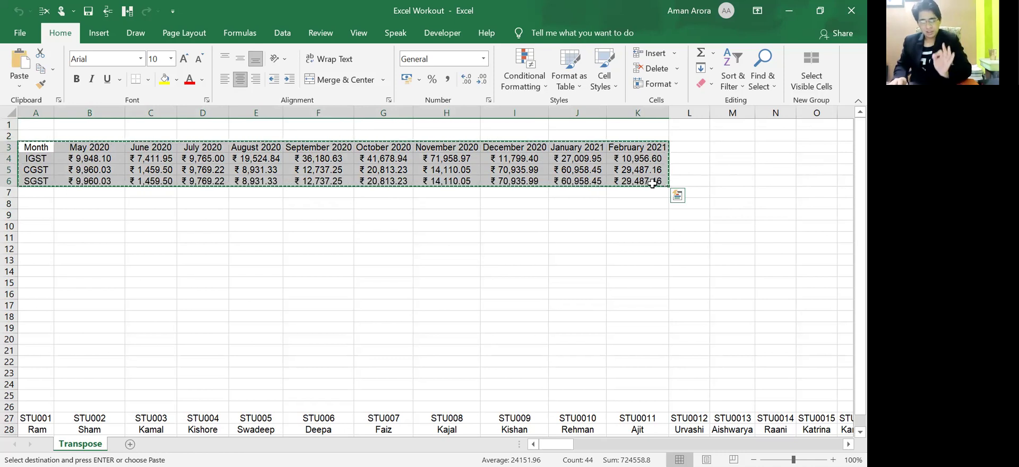
key(Down)
key(Down)
key(Down)
key(Down)
key(Down)
key(Down)
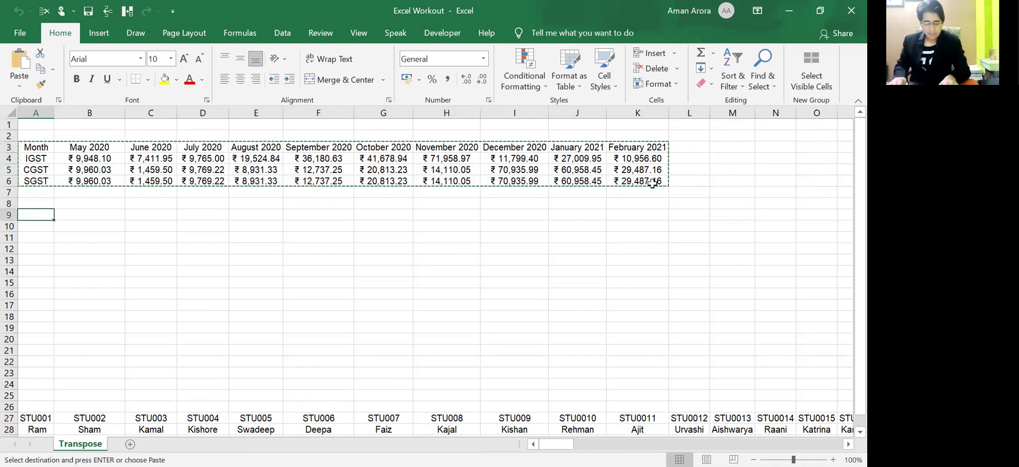
key(Right)
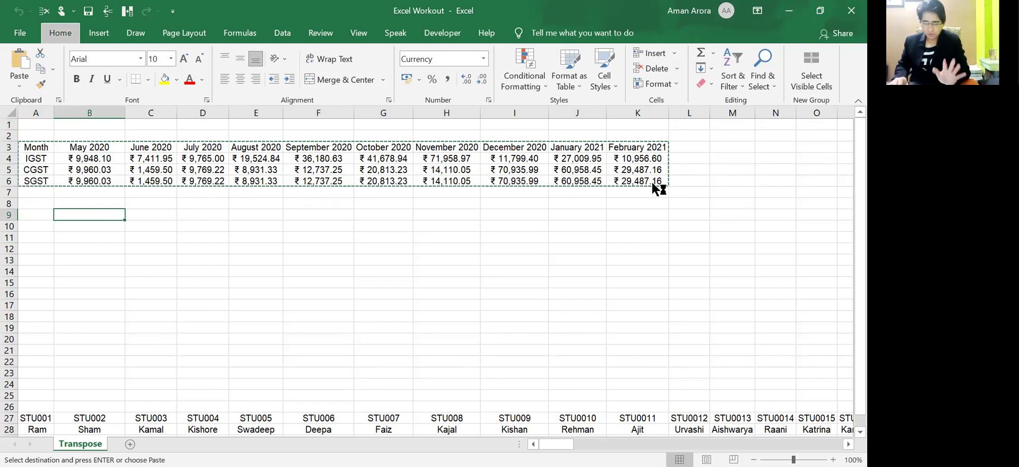
Step: Paste the copied table at B9 with Paste Special, using Values, operation None and Transpose, and end copy mode
key(ctrl+alt+v)
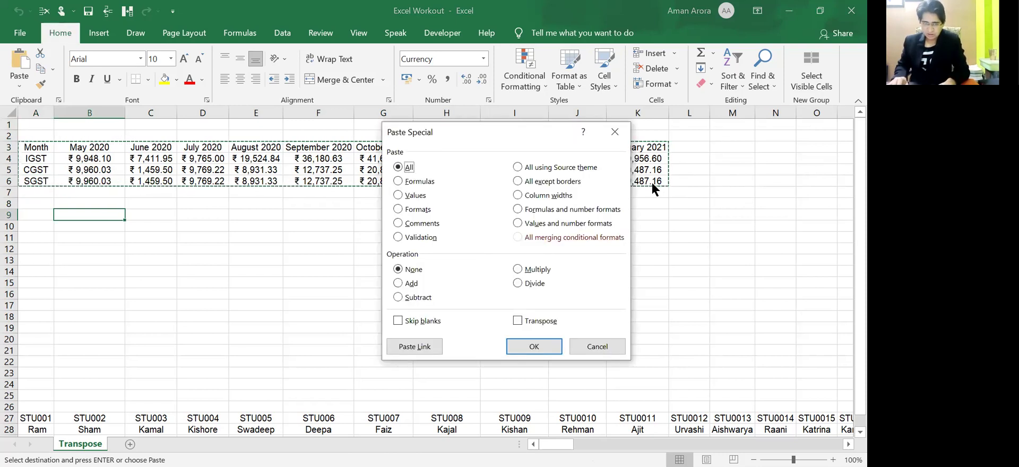
key(Escape)
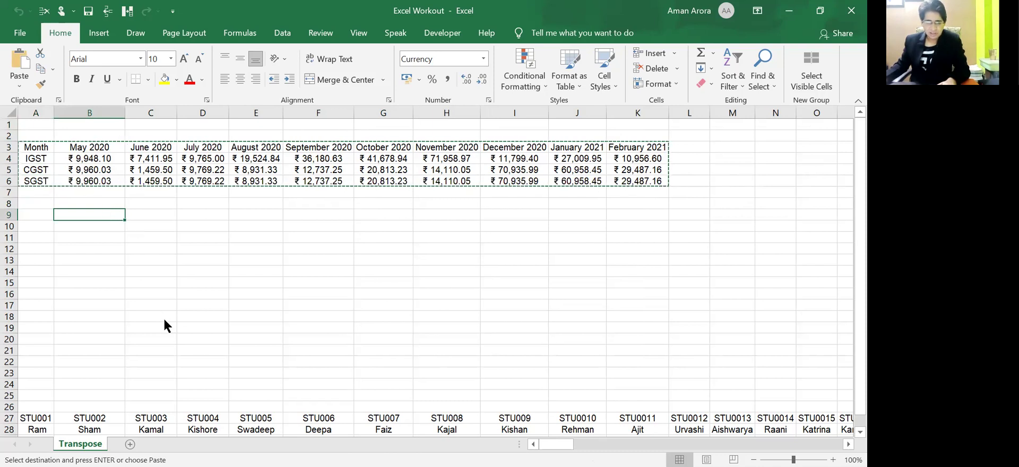
right_click(109, 215)
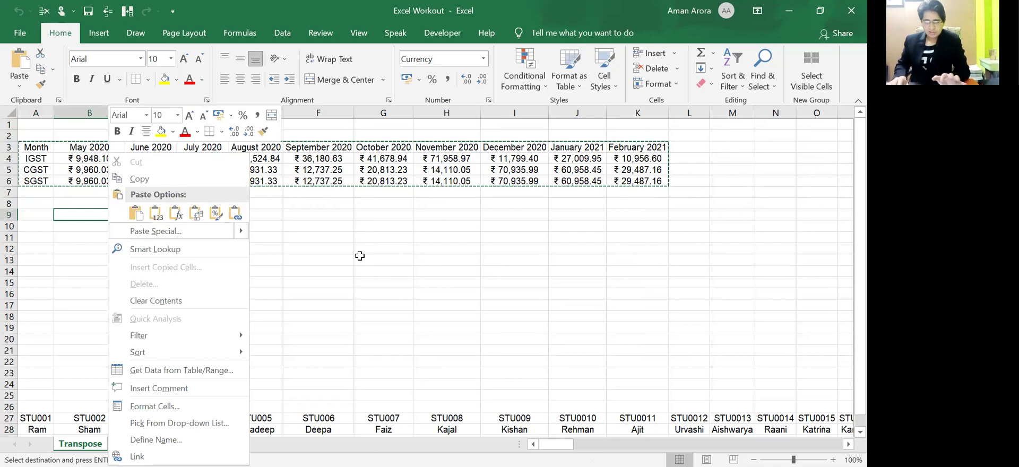
key(s)
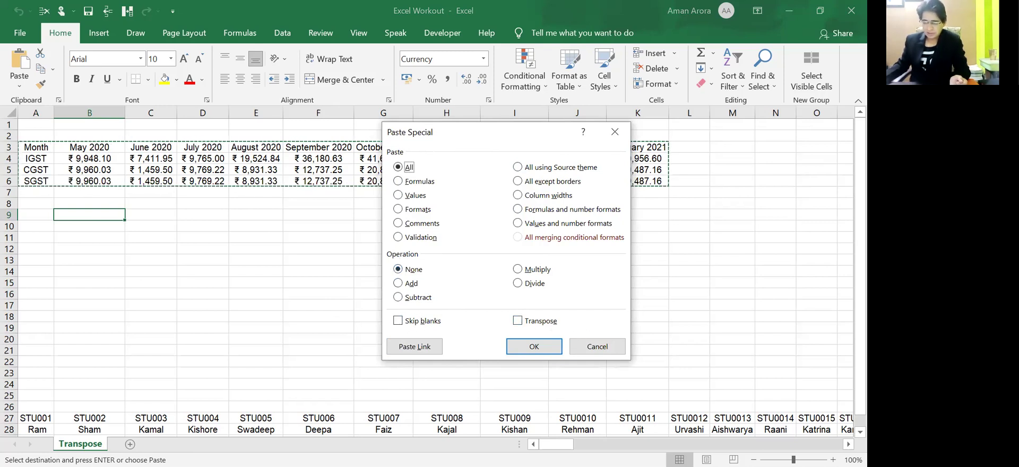
click(409, 93)
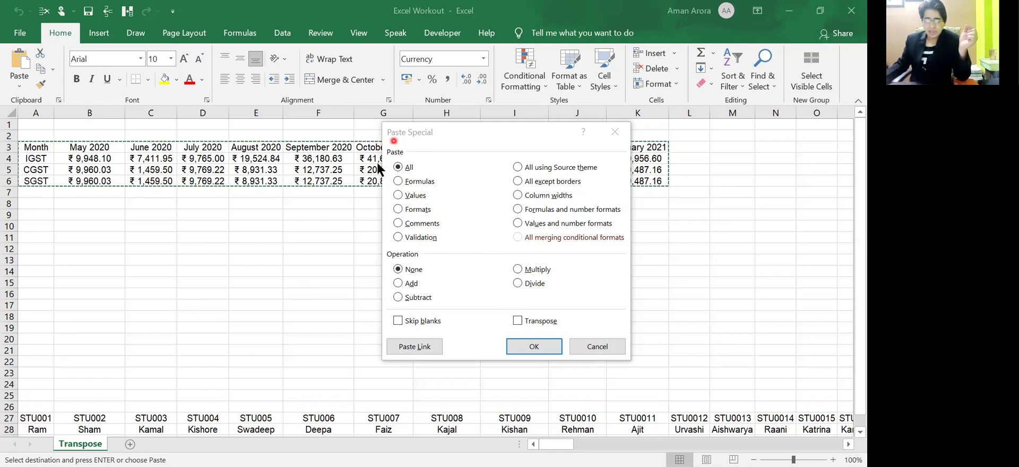
click(398, 195)
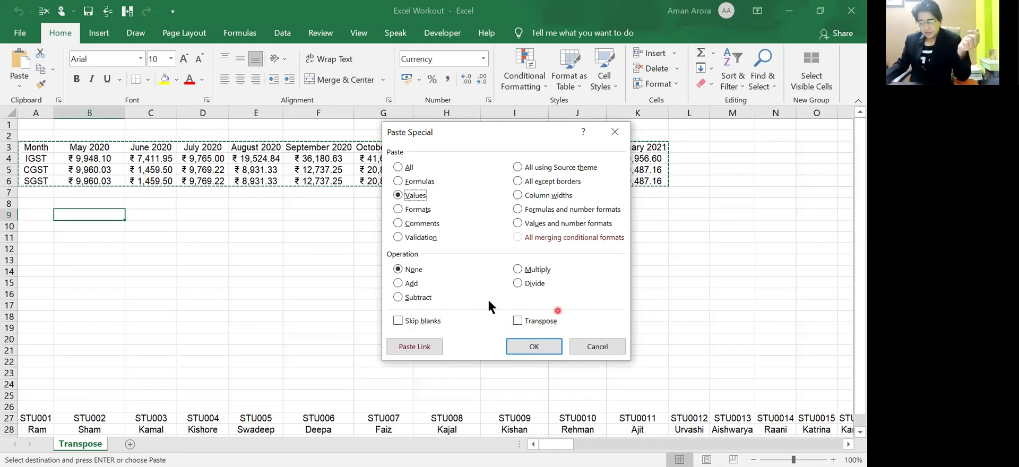
click(518, 320)
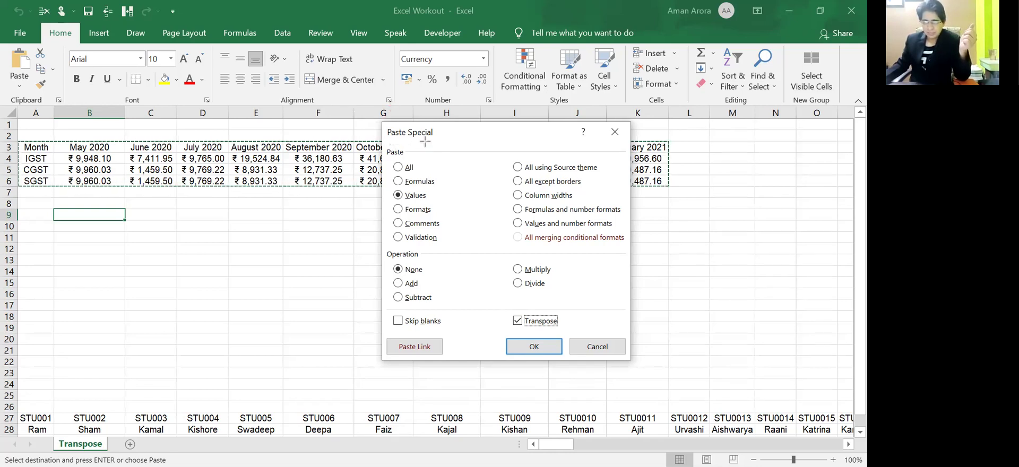
click(398, 195)
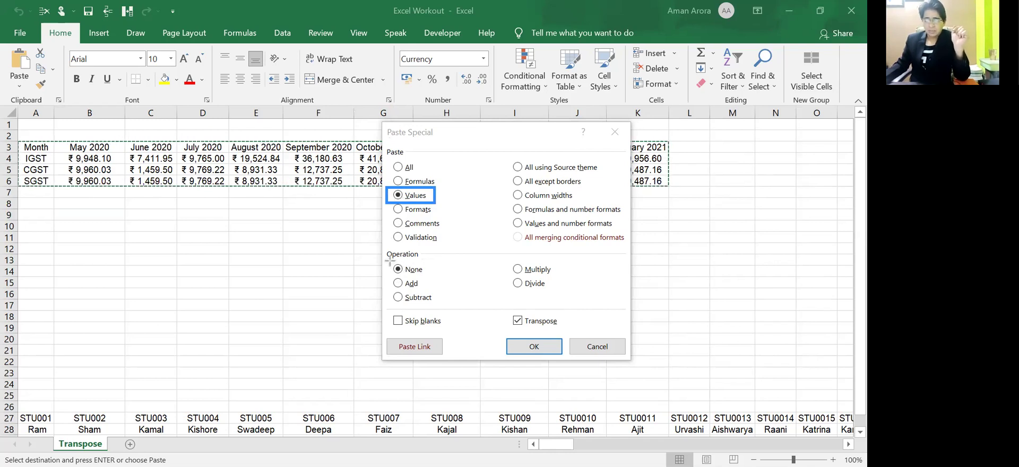
drag(390, 261, 430, 276)
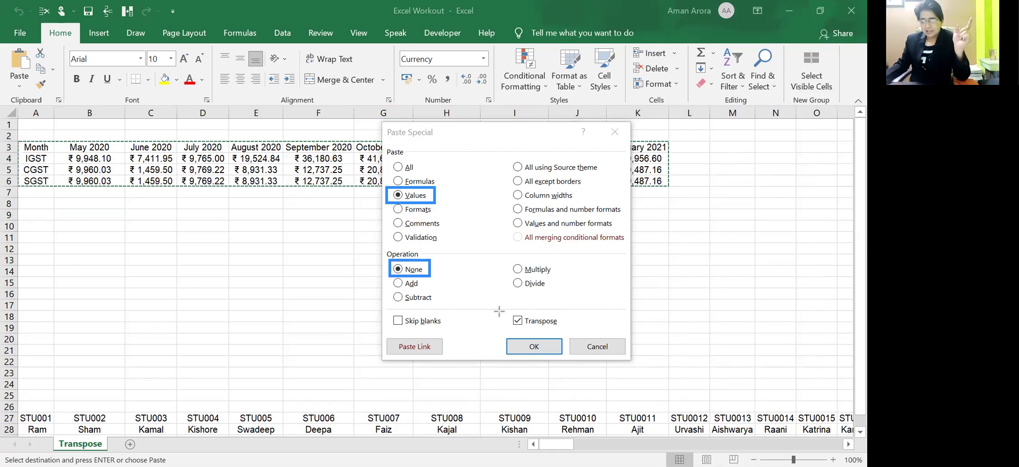
drag(501, 308, 566, 331)
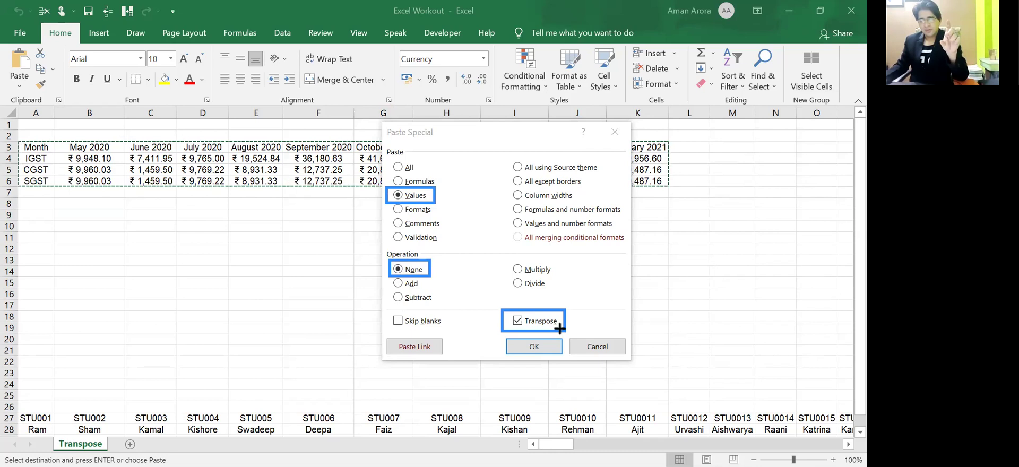
click(518, 96)
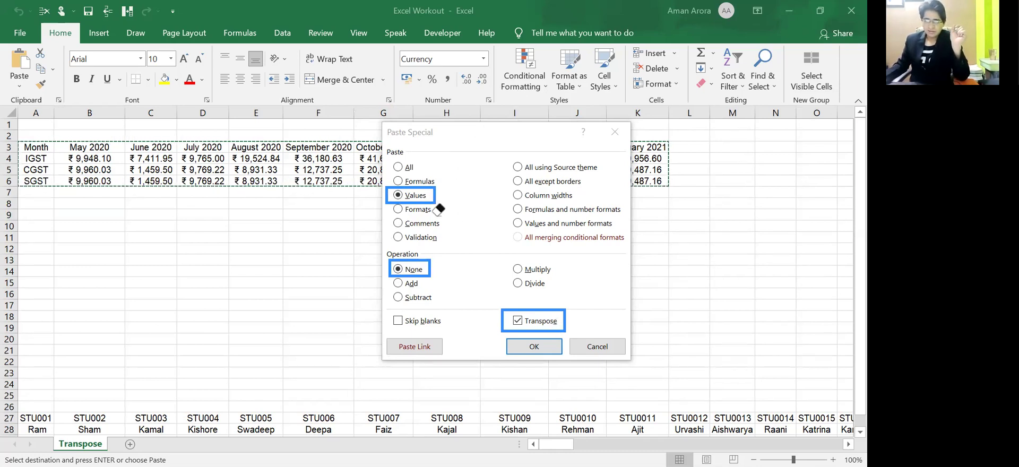
click(417, 195)
click(409, 274)
click(524, 320)
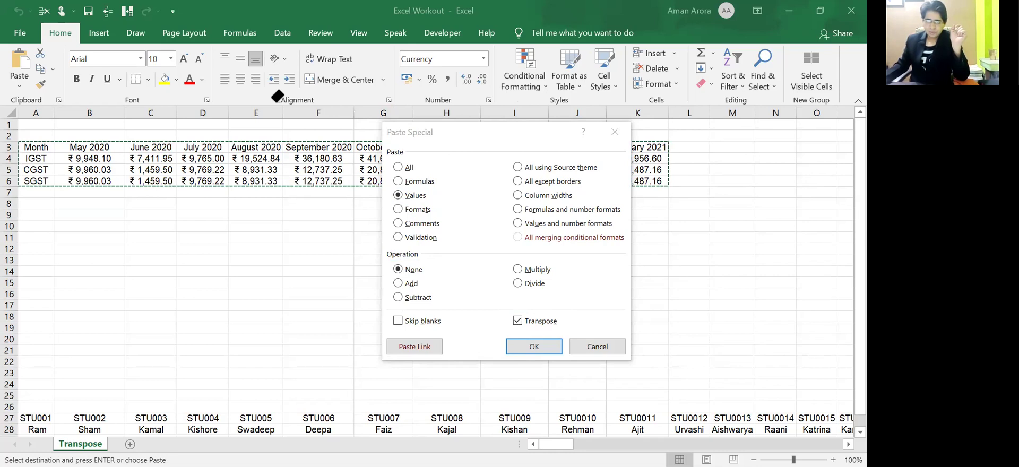
click(547, 348)
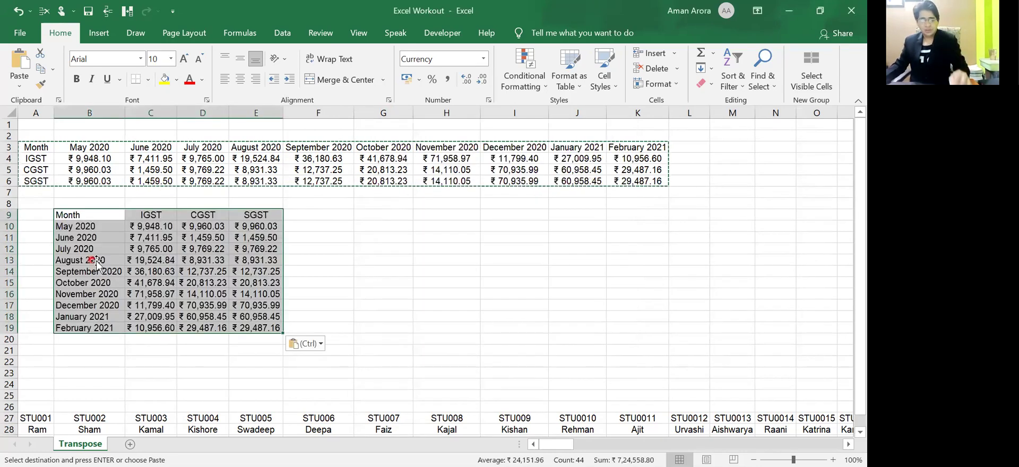
key(Escape)
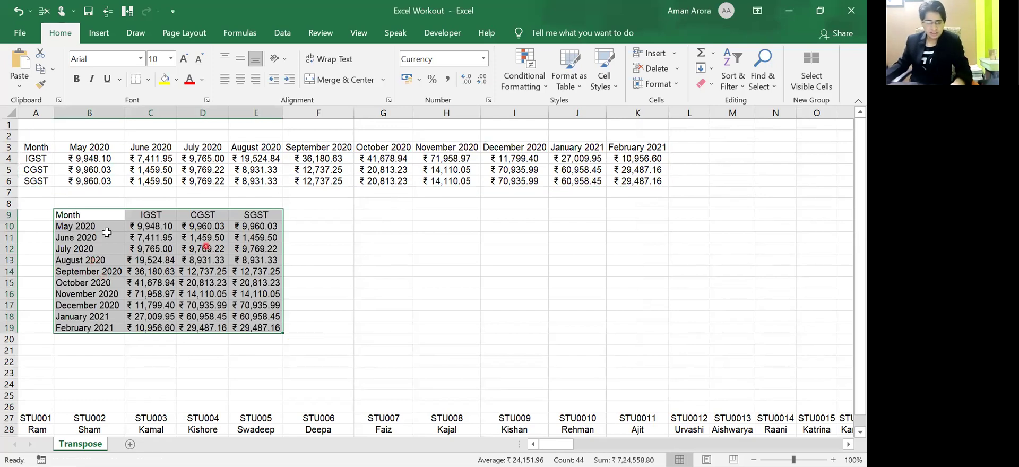
Step: Apply the Currency number format to the transposed tax amounts in C10:E19
drag(8, 148, 8, 181)
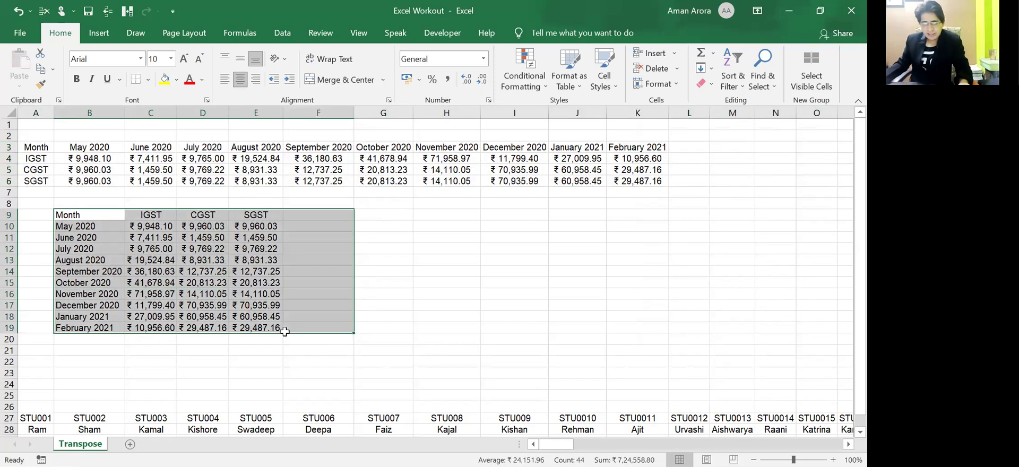
click(396, 301)
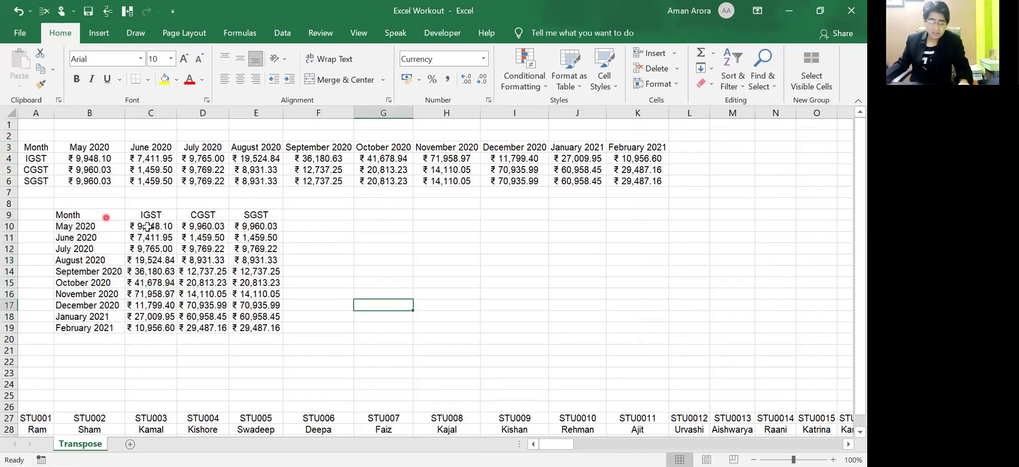
drag(146, 227, 282, 327)
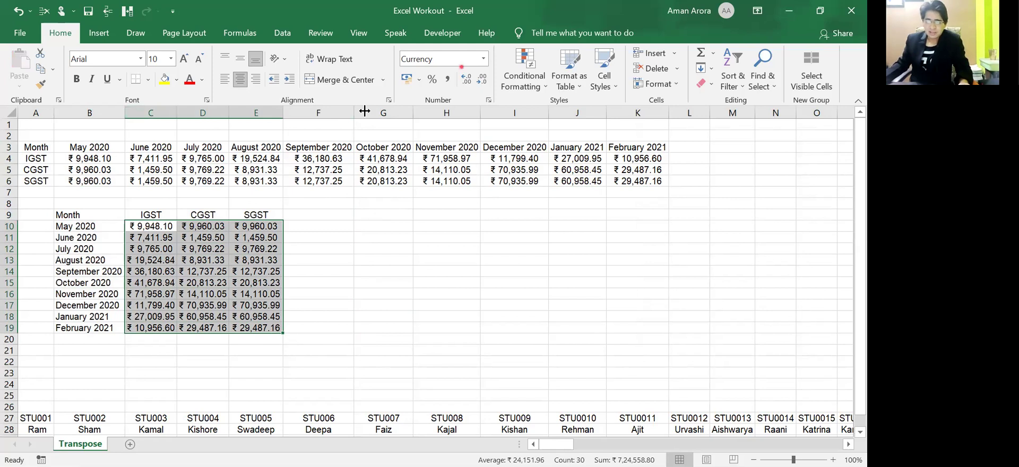
click(484, 60)
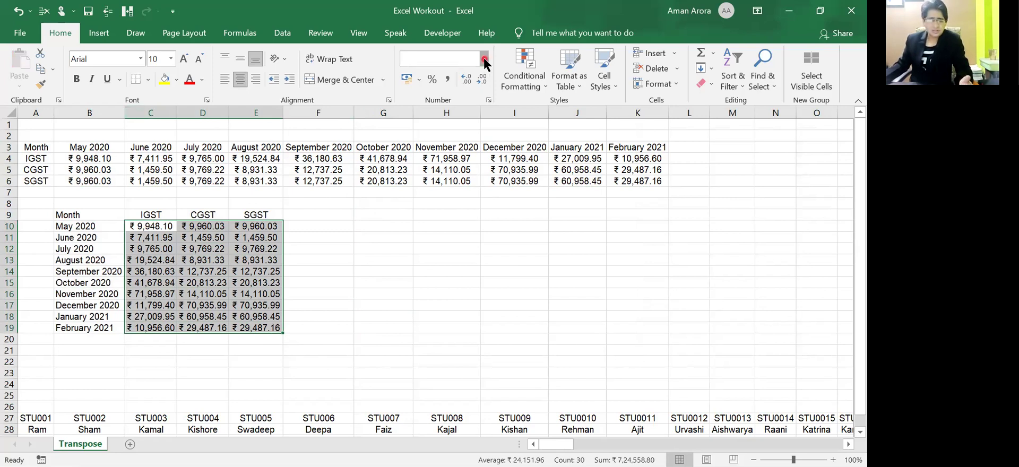
click(476, 148)
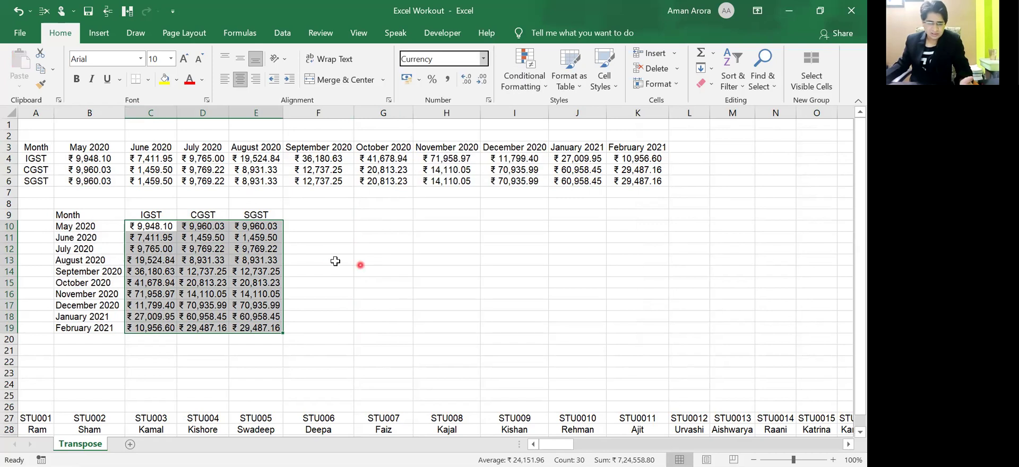
Step: Vertically middle-align the cells in C9:F19 of the transposed table
click(336, 261)
drag(142, 214, 324, 327)
click(242, 59)
click(301, 225)
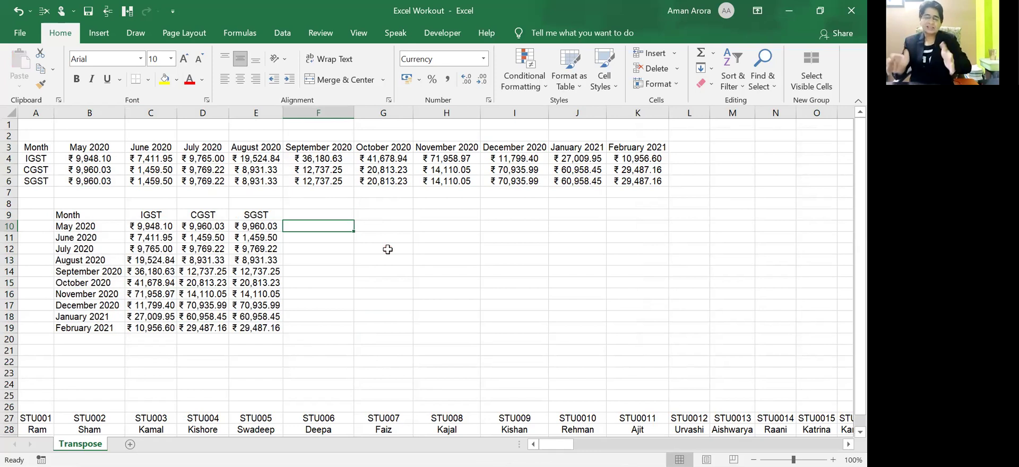
Step: Look over the transposed table's Month, IGST, CGST and SGST headings in row 9
key(Left)
key(Left)
key(Left)
key(Left)
key(Up)
key(Right)
key(Right)
key(Right)
key(Right)
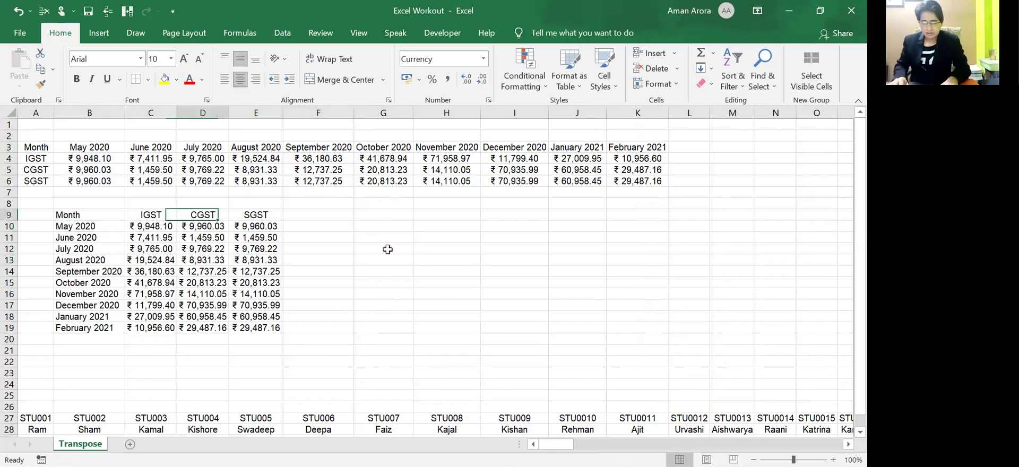
key(Left)
key(Left)
key(Left)
key(Up)
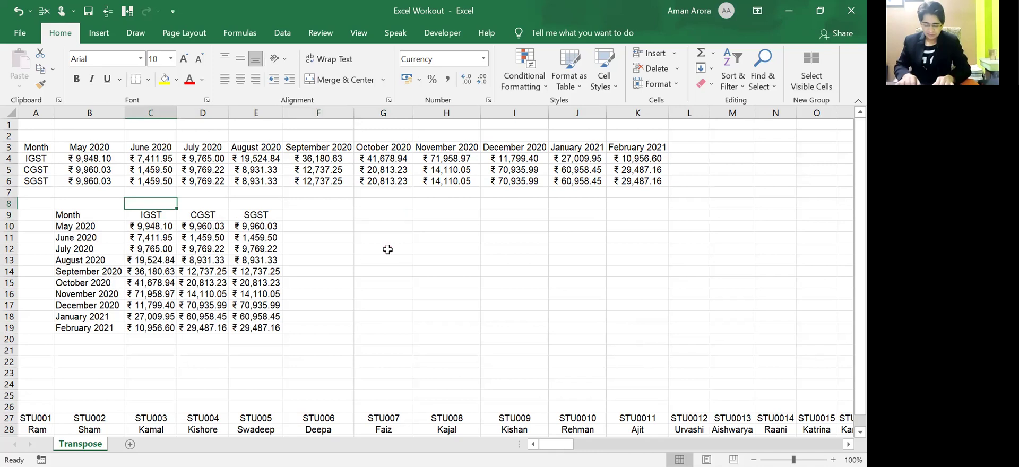
Step: Enter the heading GST Retunrs in C8 above the transposed tax columns
text(GST Retunrs)
key(Return)
key(Up)
key(Right)
key(Right)
key(Right)
key(Right)
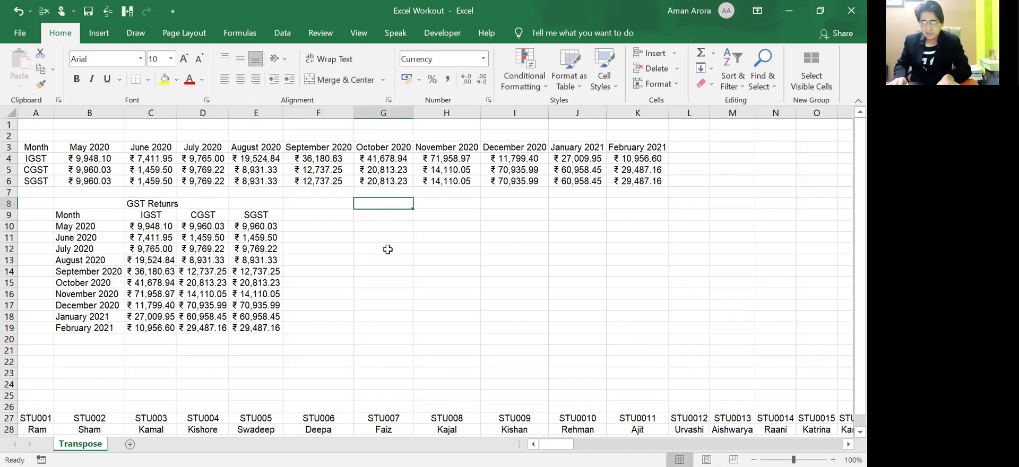
Step: Enter the heading Software Date in F8
key(Left)
text(Software Date)
key(Return)
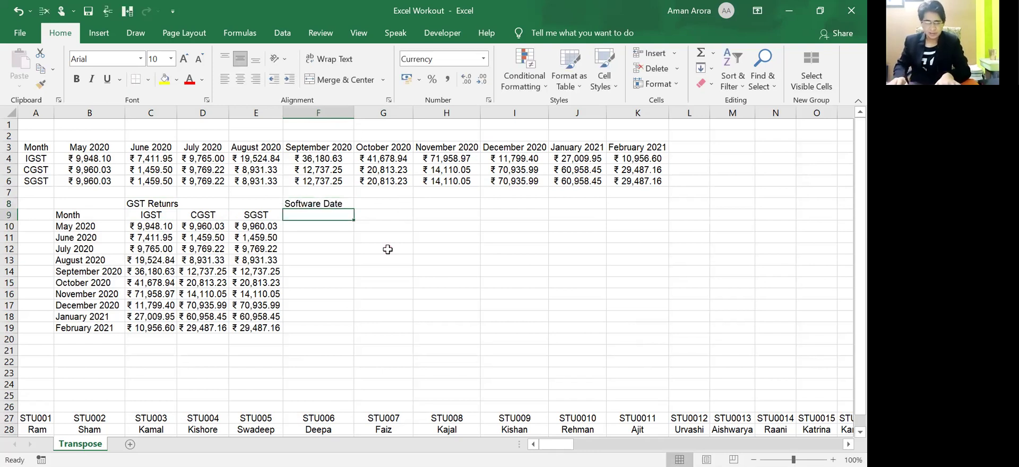
key(Left)
key(Left)
key(Left)
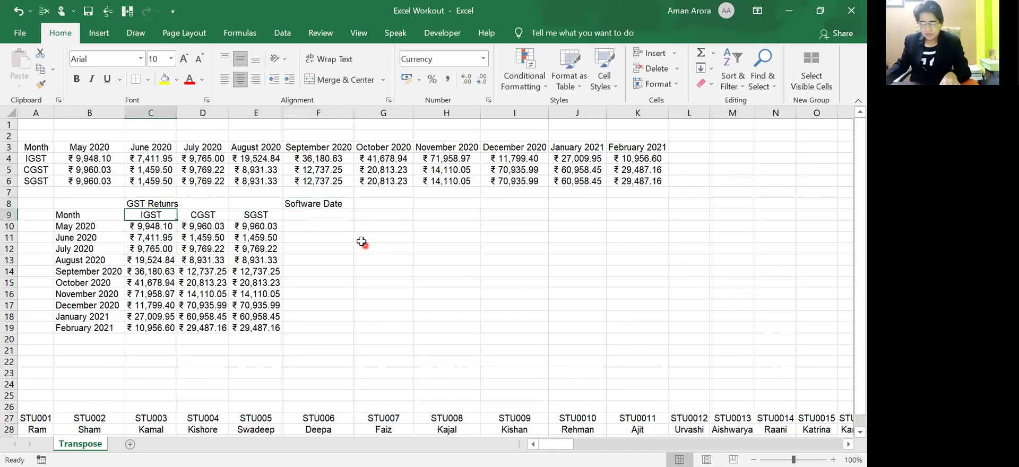
Step: Enter the heading Comare in H8
click(341, 206)
click(463, 204)
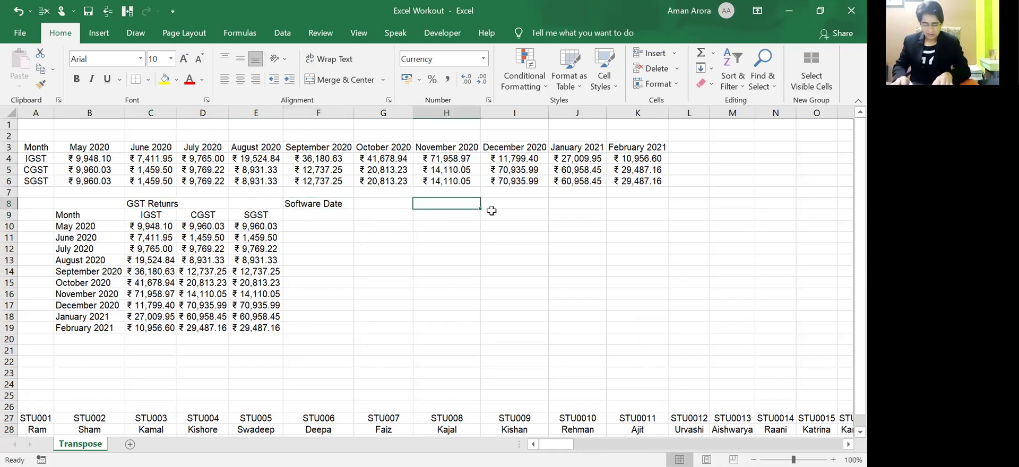
text(Comare)
key(Return)
key(Up)
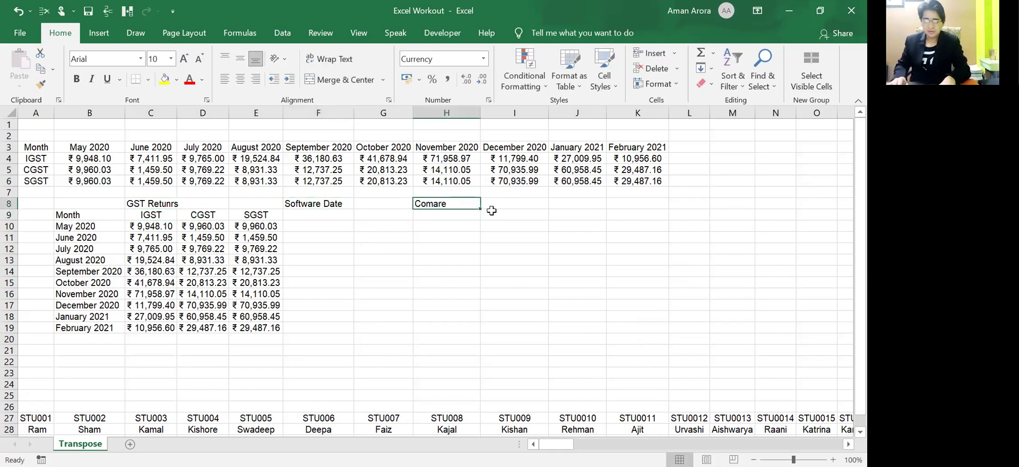
Step: Correct the spelling of the heading in H8 to Compare
key(F2)
key(BackSpace)
key(BackSpace)
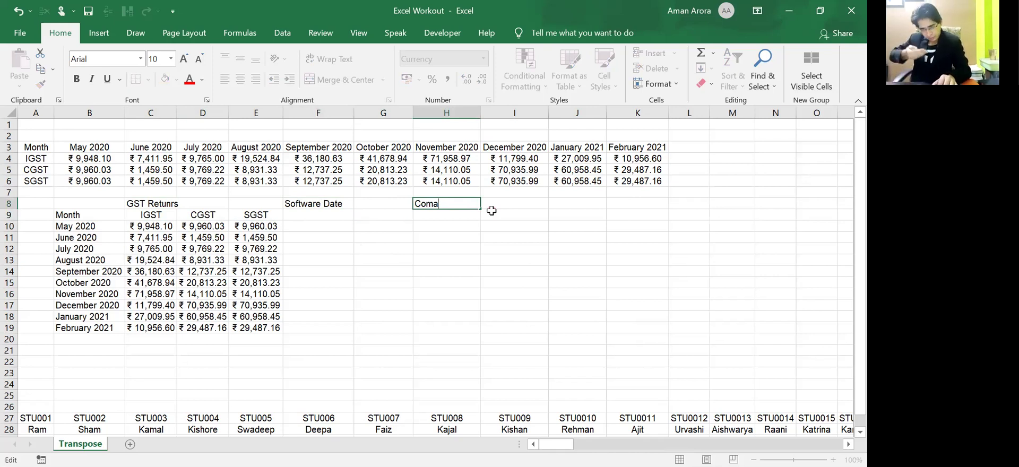
text(pare)
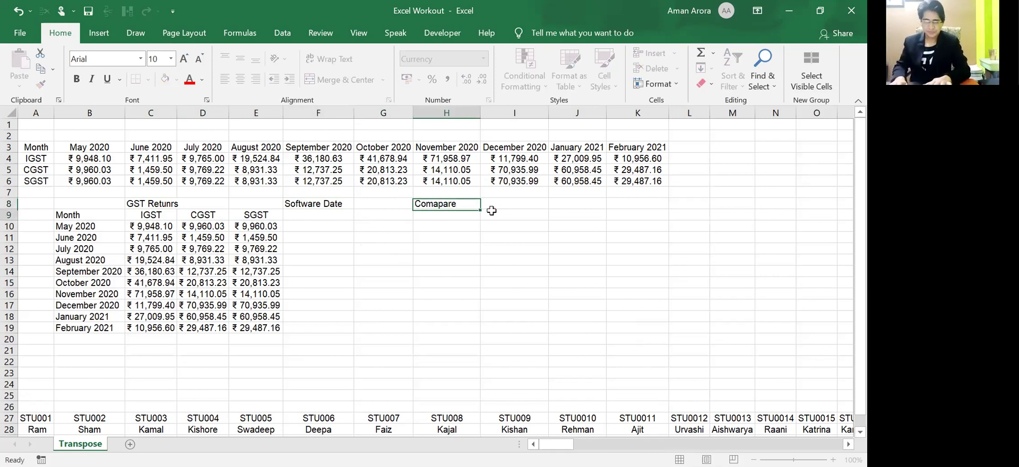
key(Return)
key(Up)
key(Left)
key(Right)
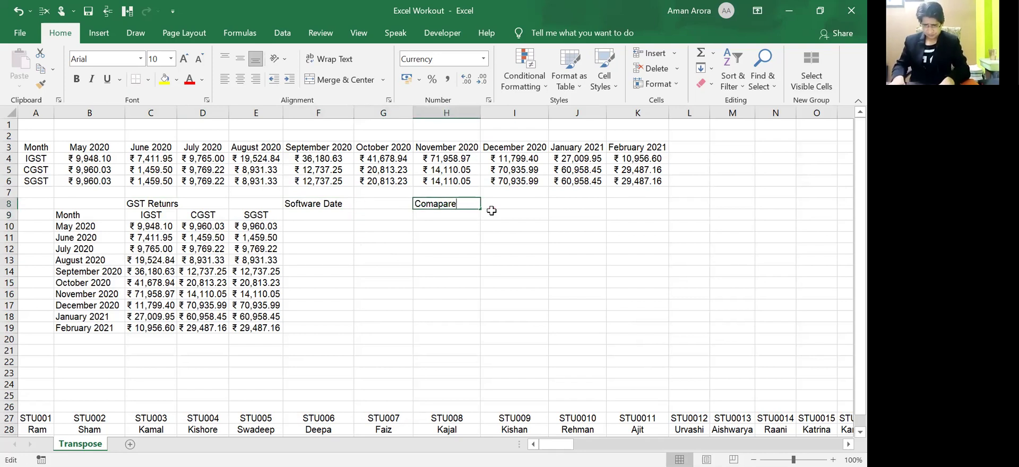
key(F2)
key(BackSpace)
key(BackSpace)
key(BackSpace)
key(BackSpace)
key(BackSpace)
text(pare)
key(Return)
key(Left)
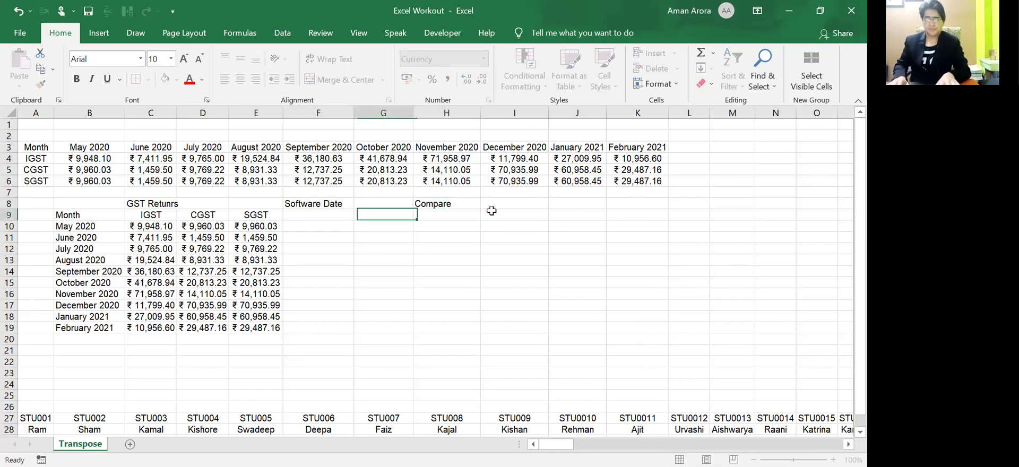
Step: Look over the row 8 headings and the space beneath them beside the transposed GST table
key(Down)
key(Left)
key(Left)
key(Left)
key(Up)
key(Up)
key(Right)
key(Right)
key(Right)
key(Right)
key(Down)
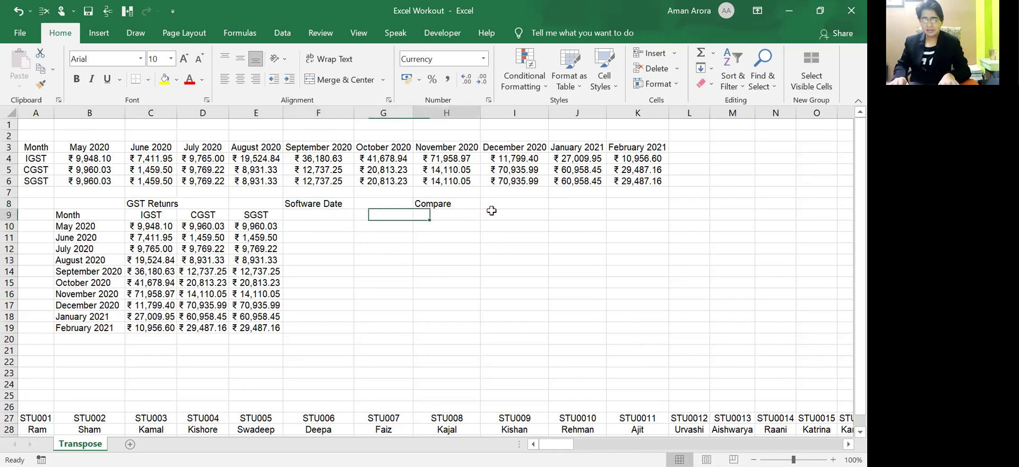
key(Left)
key(Left)
key(Left)
key(Right)
key(Right)
key(Right)
key(Down)
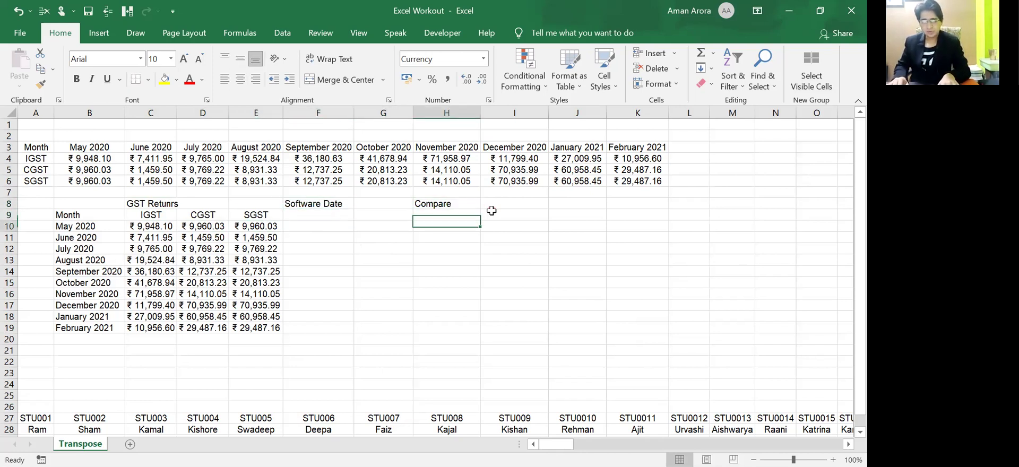
key(Right)
key(Up)
key(Up)
key(Down)
key(Down)
key(Left)
key(Left)
key(Left)
key(Left)
key(Left)
key(Left)
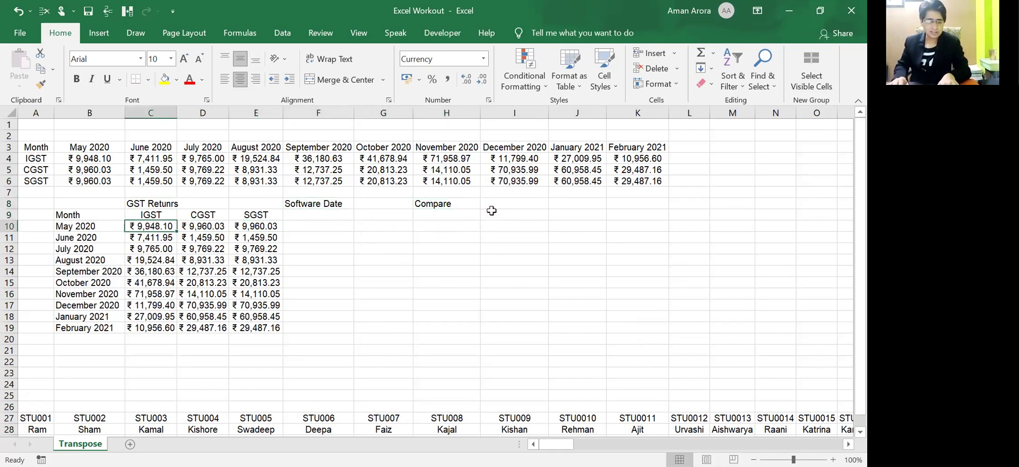
Step: Look over the months listed vertically in B10:B19 of the transposed table
key(Left)
key(Down)
key(Down)
key(Down)
key(Down)
key(Down)
key(Down)
key(Down)
key(Down)
key(Down)
key(Up)
key(Up)
key(Up)
key(Up)
key(Up)
key(Up)
key(Up)
key(Up)
key(Up)
key(Up)
key(Down)
key(Down)
key(Down)
key(Down)
key(Down)
key(Down)
key(Down)
key(Down)
key(Down)
key(Down)
key(Down)
key(Down)
key(Down)
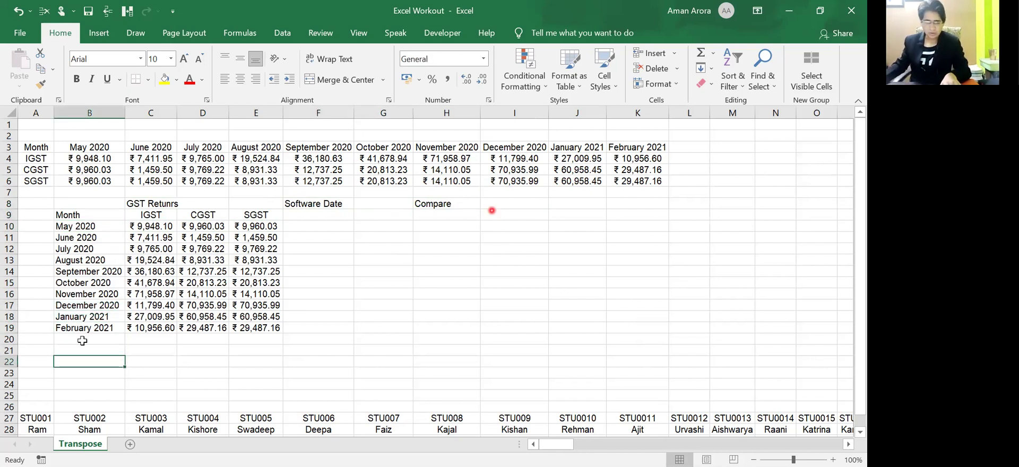
Step: Inspect the horizontal student table, with IDs in row 27 and names in row 28
scroll(84, 371, down, 3)
scroll(36, 304, down, 1)
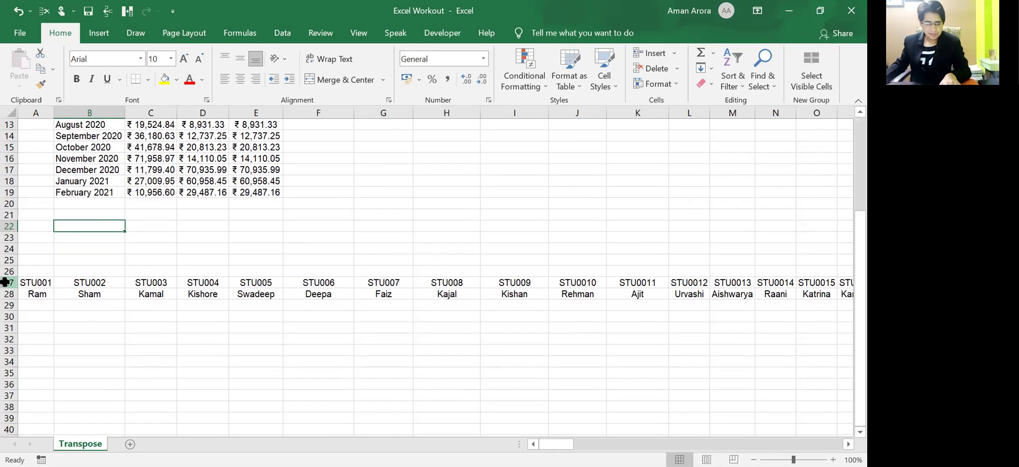
click(10, 283)
click(41, 319)
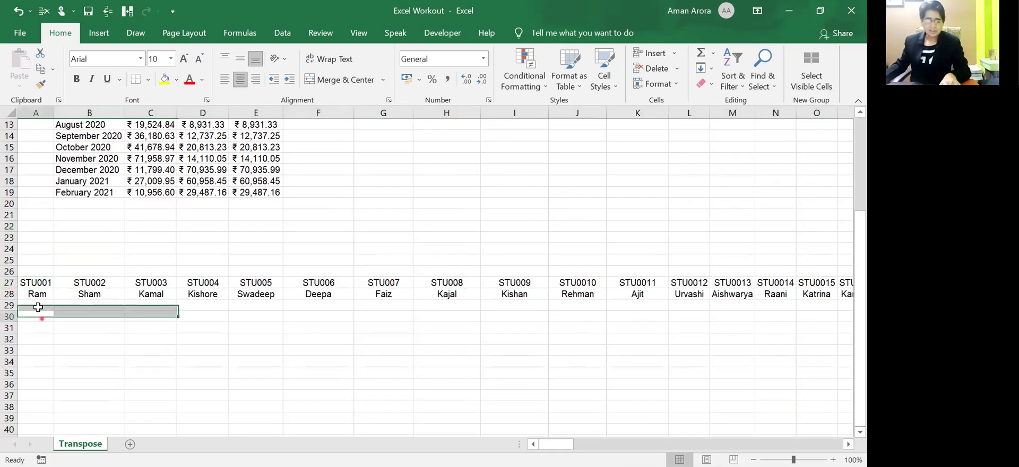
click(8, 283)
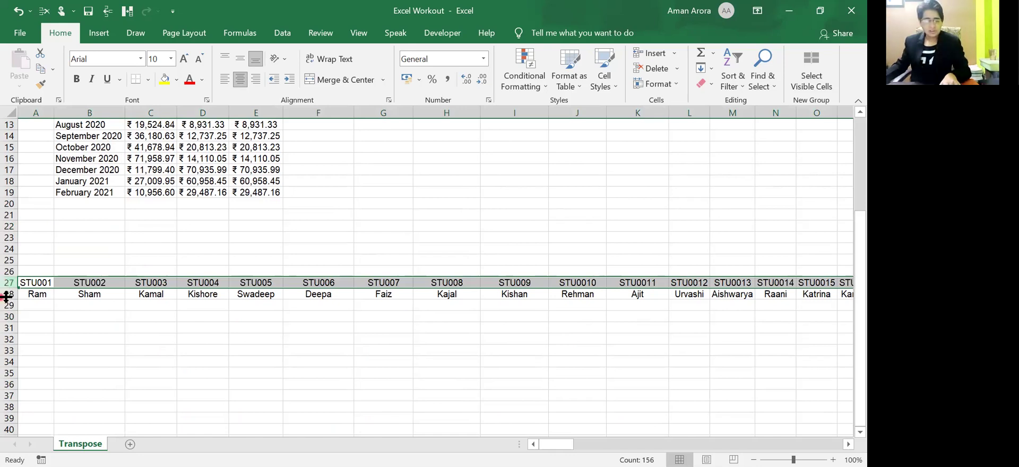
click(6, 295)
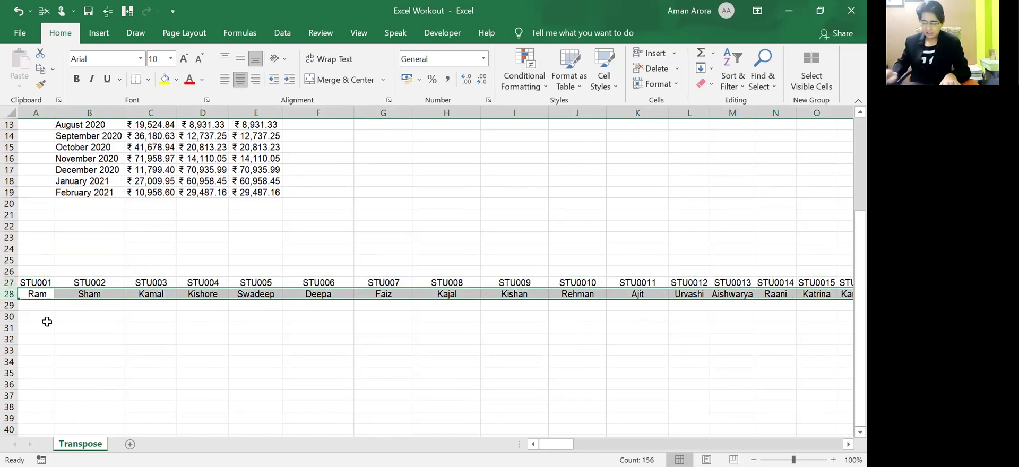
Step: Examine the student IDs running across row 27, and return to A27
key(Up)
key(Right)
key(Right)
key(Right)
key(Right)
key(Right)
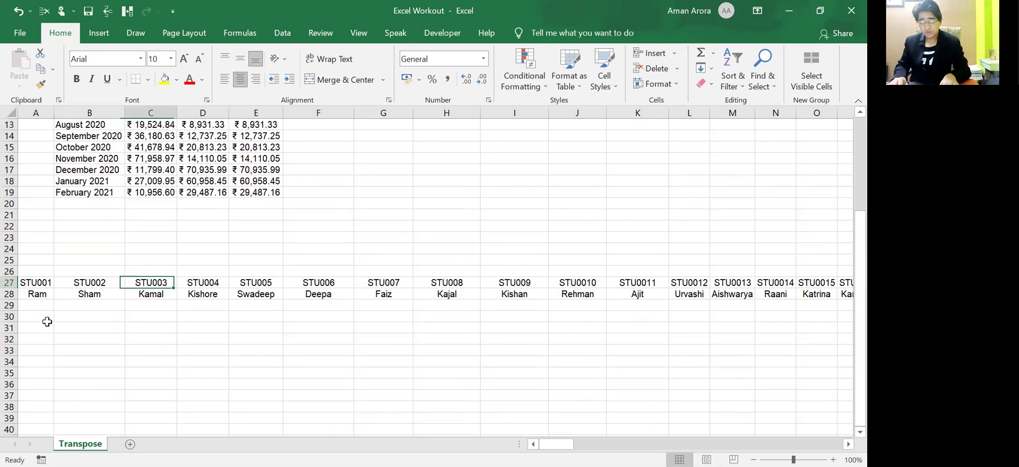
key(Right)
key(Right)
key(Right)
key(Right)
key(Right)
key(Right)
key(Right)
key(Right)
key(Right)
key(Right)
key(Right)
key(Right)
key(Right)
key(Right)
key(Right)
key(Right)
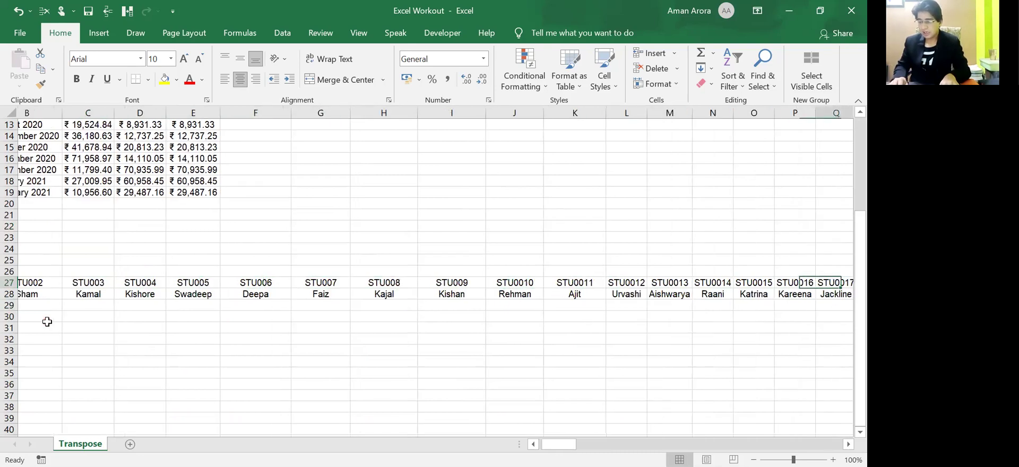
key(Right)
key(Right)
key(Home)
key(Down)
key(Down)
key(Up)
key(Up)
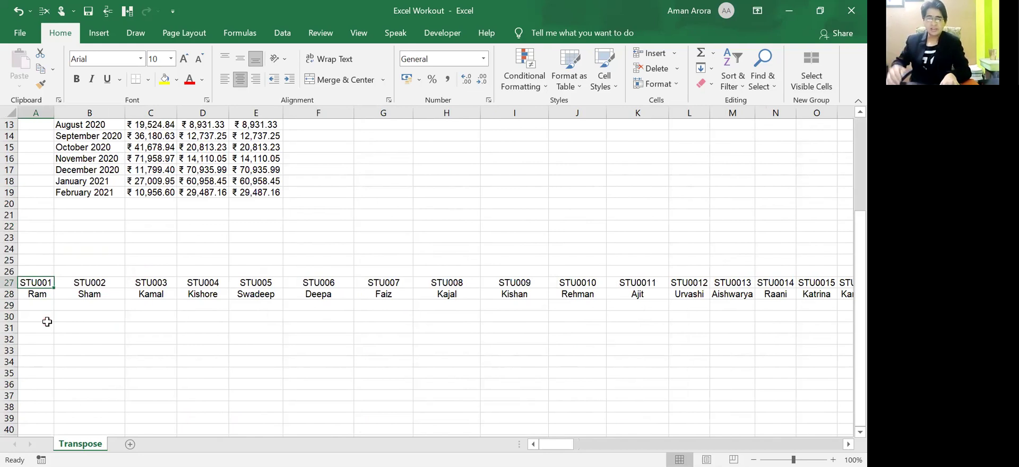
key(Right)
key(Right)
key(Right)
key(Right)
key(Right)
key(Right)
key(Right)
key(Right)
key(Right)
key(Right)
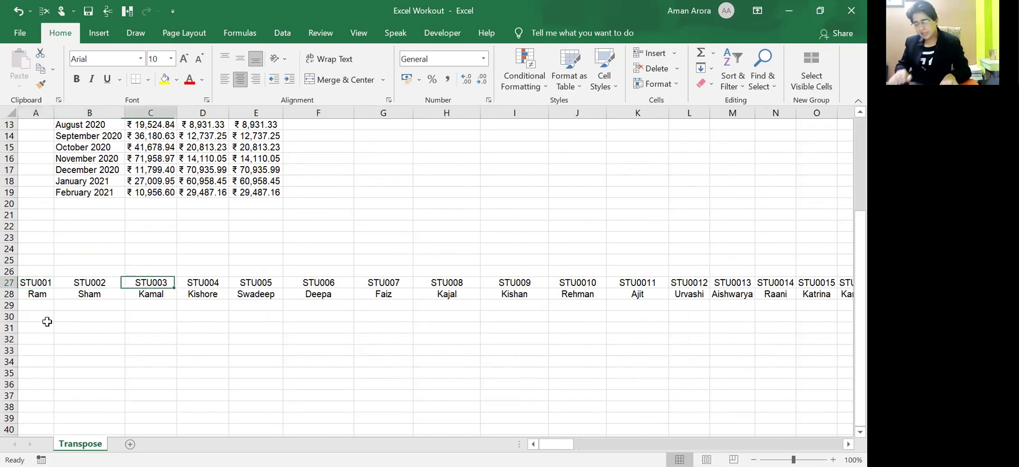
key(Home)
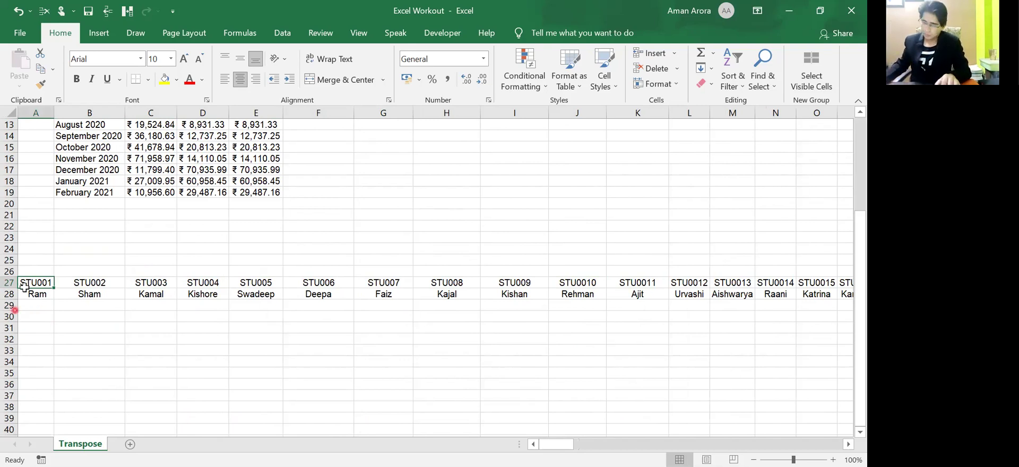
Step: Copy rows 27:28 of the student table and set up Paste Special at B31 with Values and Transpose
drag(8, 283, 8, 294)
key(ctrl+c)
click(98, 329)
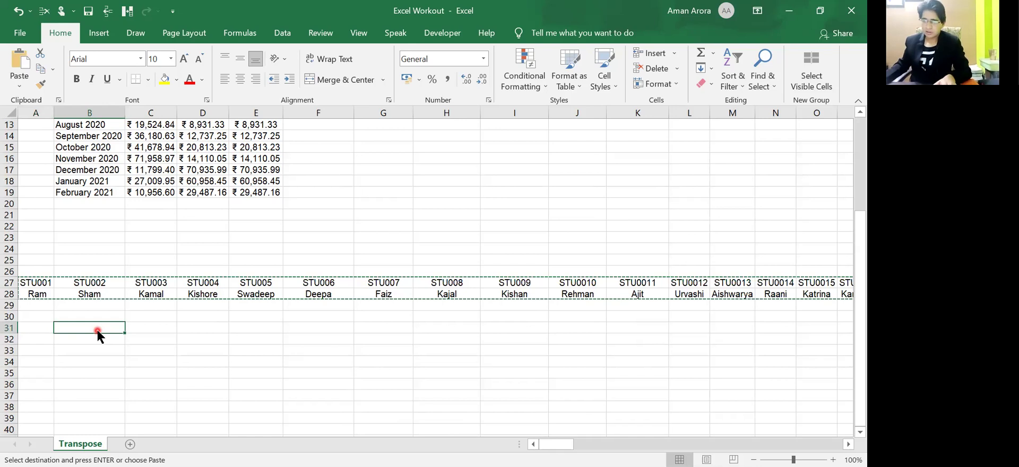
key(ctrl+alt+v)
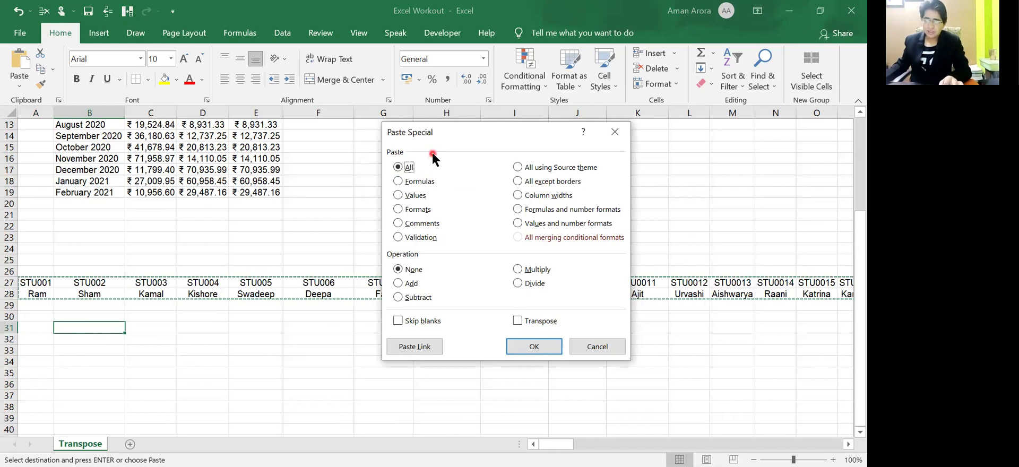
click(406, 195)
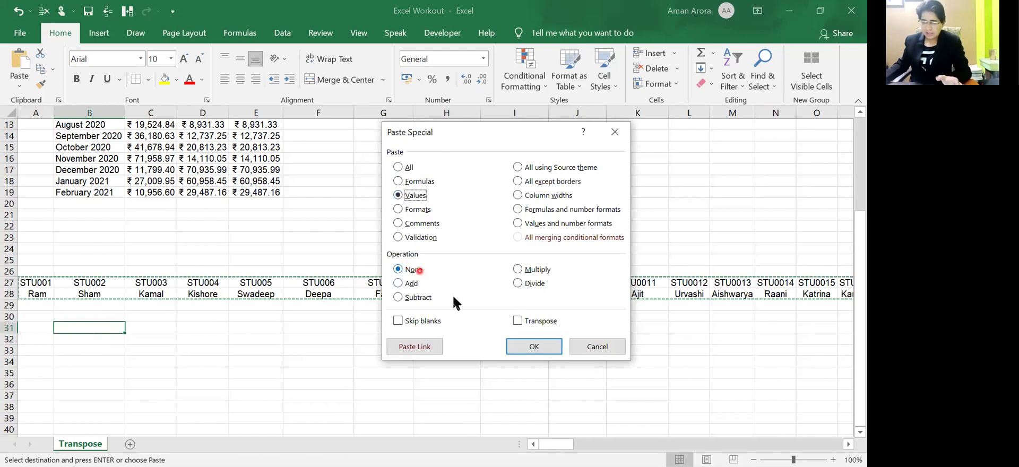
click(518, 321)
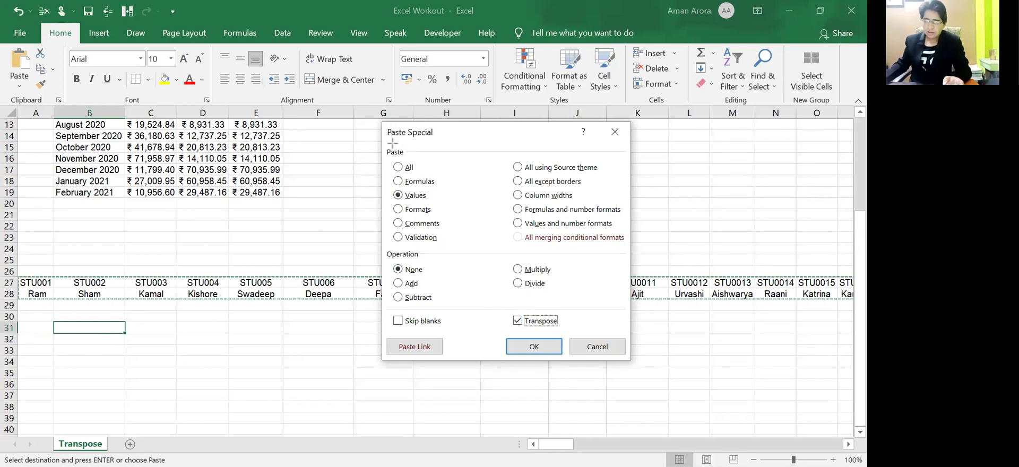
drag(382, 127, 452, 143)
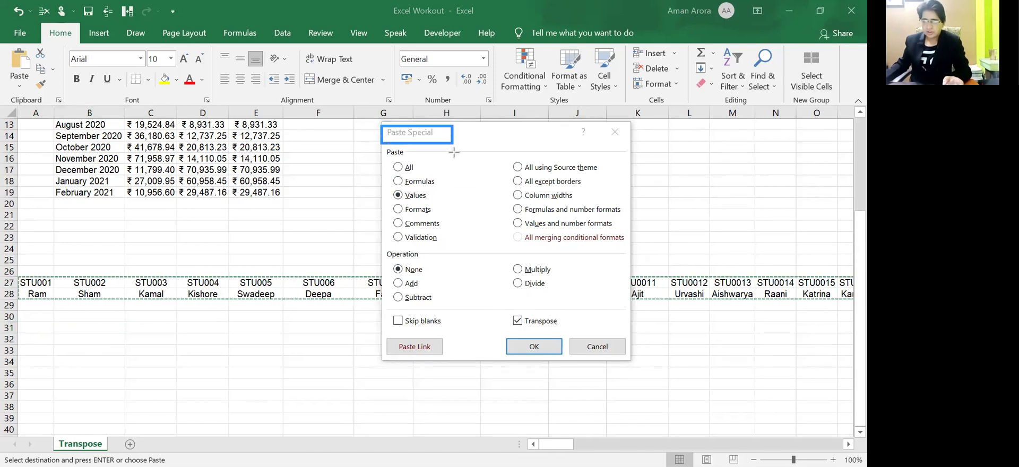
drag(387, 188, 436, 201)
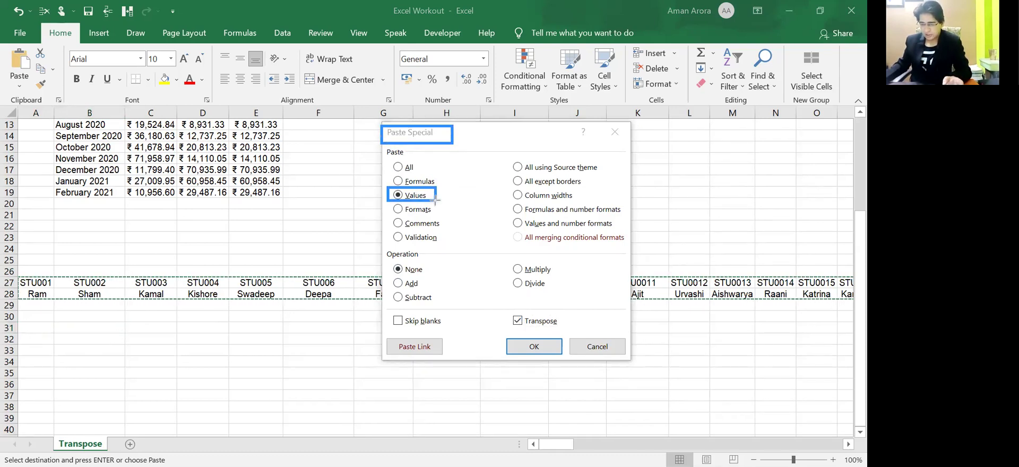
drag(392, 261, 435, 275)
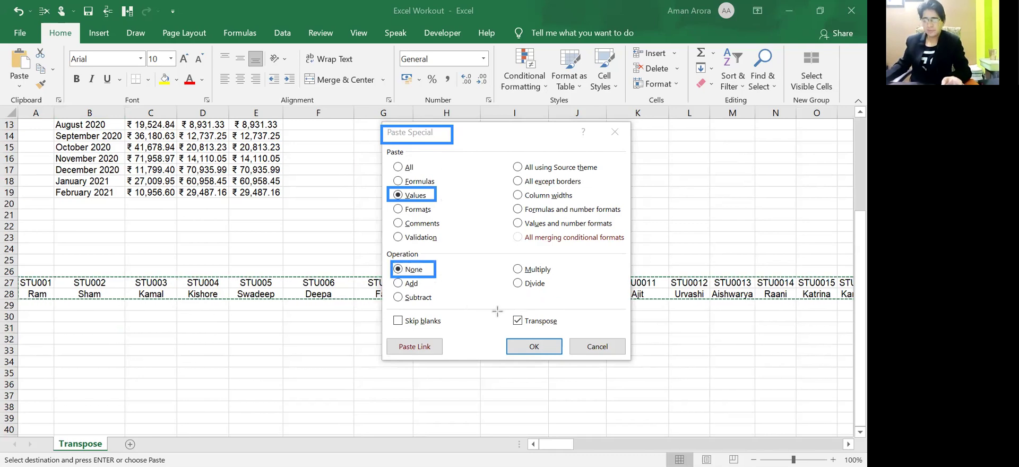
drag(498, 312, 563, 332)
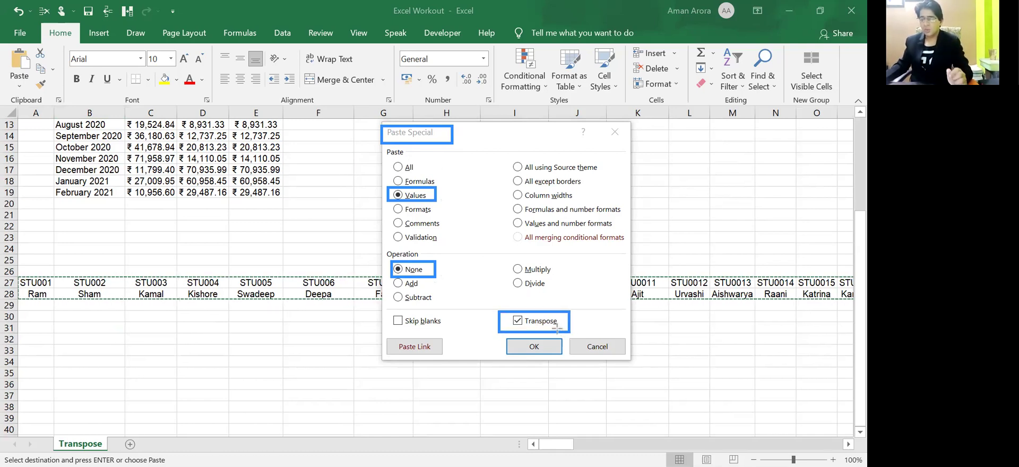
click(468, 120)
click(435, 190)
click(432, 268)
click(507, 330)
click(449, 127)
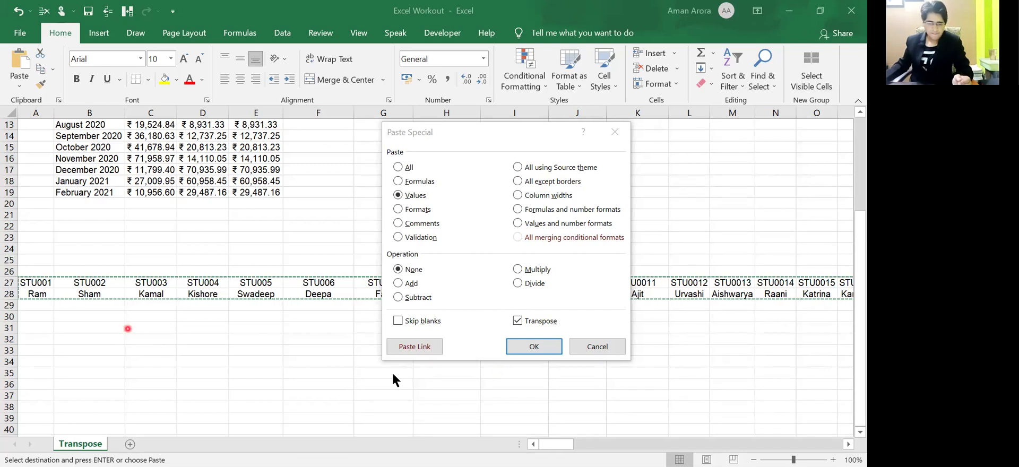
Step: Confirm the Paste Special settings to paste the student table vertically at B31
click(517, 346)
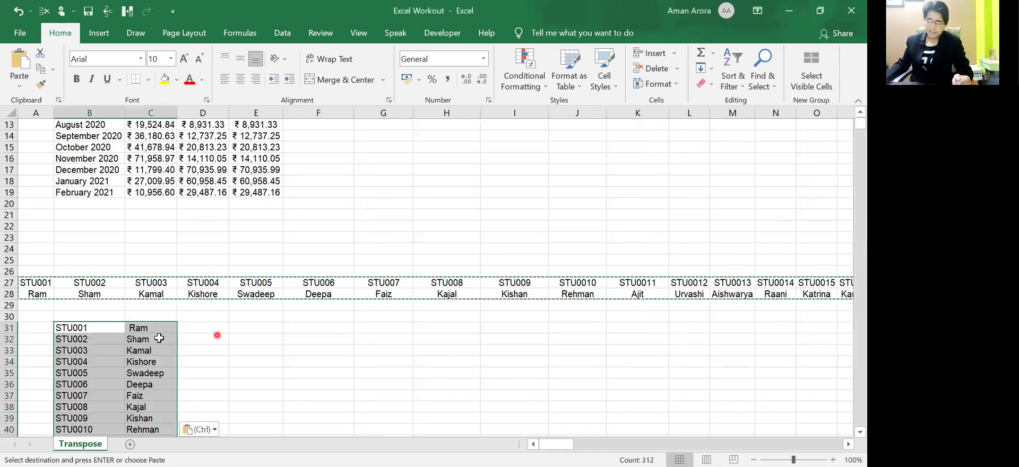
Step: Cancel the copy mode and check the first entries of the vertical student list against rows 27:28
key(Escape)
key(Down)
key(Up)
key(Up)
key(Up)
key(Up)
key(Left)
key(Down)
key(Down)
key(Down)
key(Right)
key(Down)
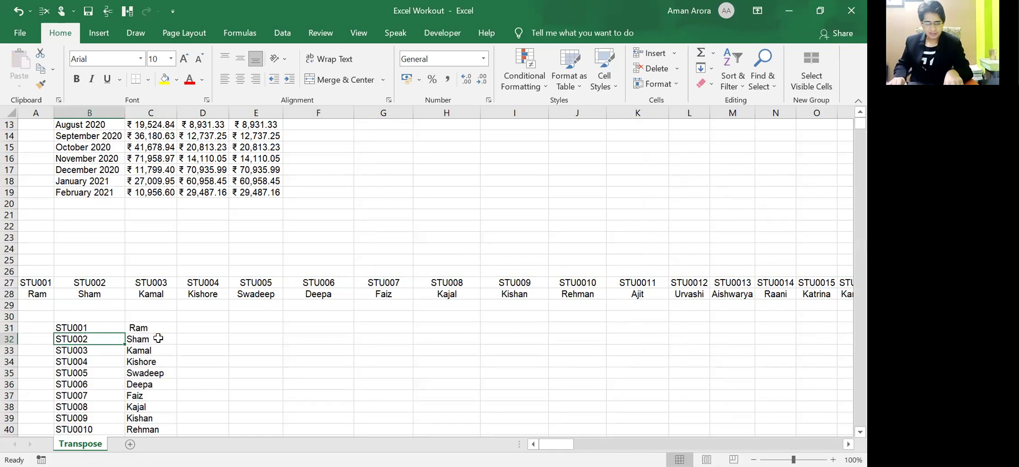
Step: Examine the vertical student list in columns B and C down to its last entry, and return to its first rows
key(ctrl+Down)
key(Down)
key(ctrl+Up)
key(Up)
key(Up)
key(Up)
key(Down)
key(Down)
key(Down)
key(Down)
key(Down)
key(Down)
key(Down)
key(Up)
key(Up)
key(Up)
key(Up)
key(Up)
key(Up)
key(Up)
key(Up)
key(Up)
key(Up)
key(Up)
key(Up)
key(Down)
key(Down)
key(Down)
key(Down)
key(Up)
key(Down)
key(Down)
key(Down)
key(Down)
key(Down)
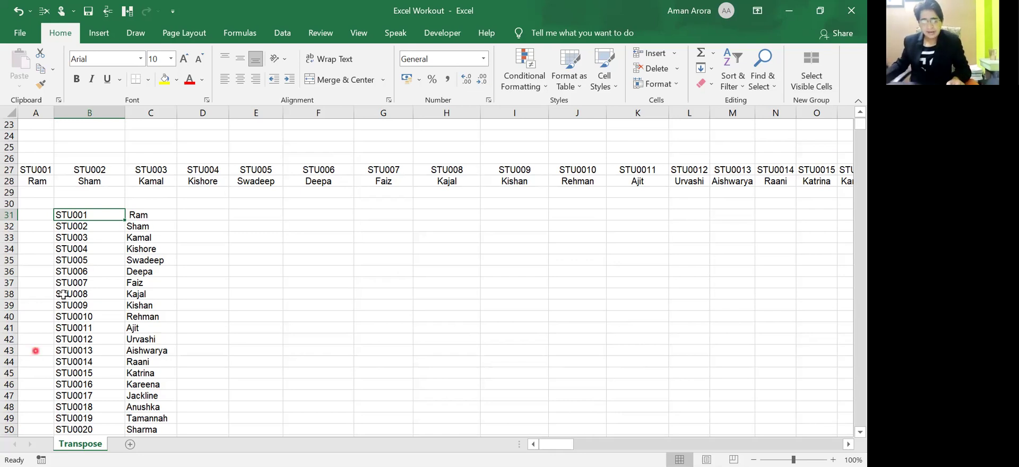
Step: Copy the first eight students in B31:C38 and paste them horizontally at E31 using Paste Special with Values and Transpose
drag(106, 213, 162, 292)
key(ctrl+c)
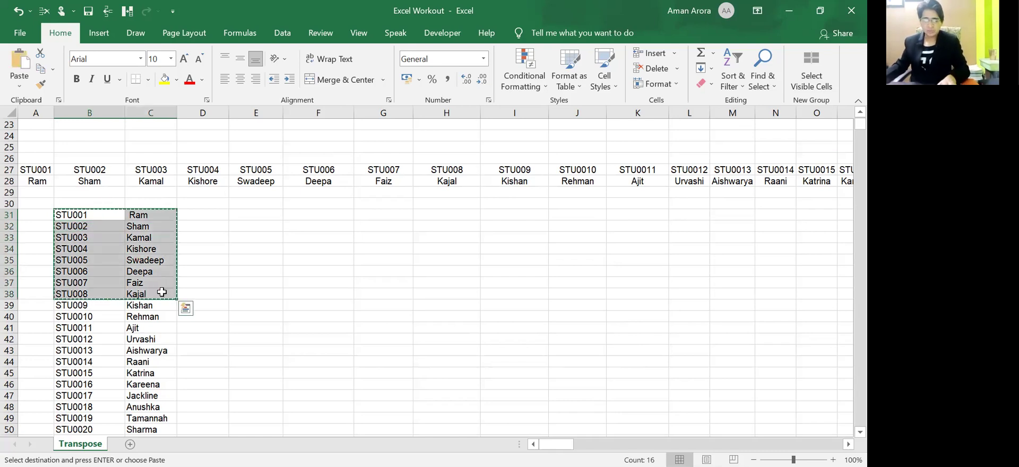
click(255, 217)
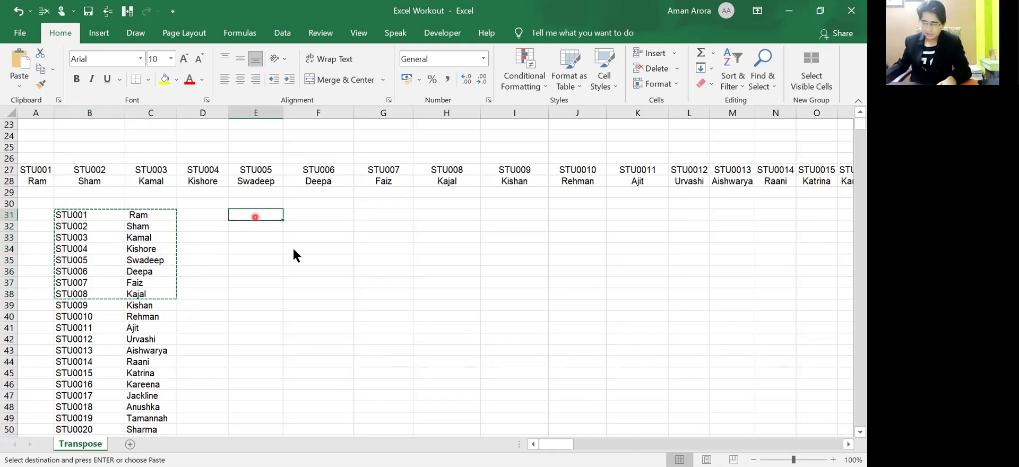
key(ctrl+alt+v)
click(418, 200)
click(516, 321)
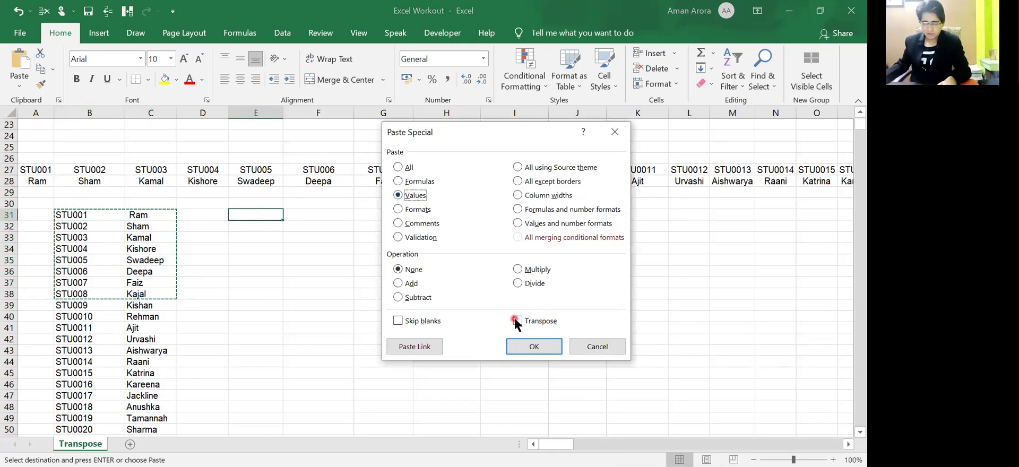
click(524, 345)
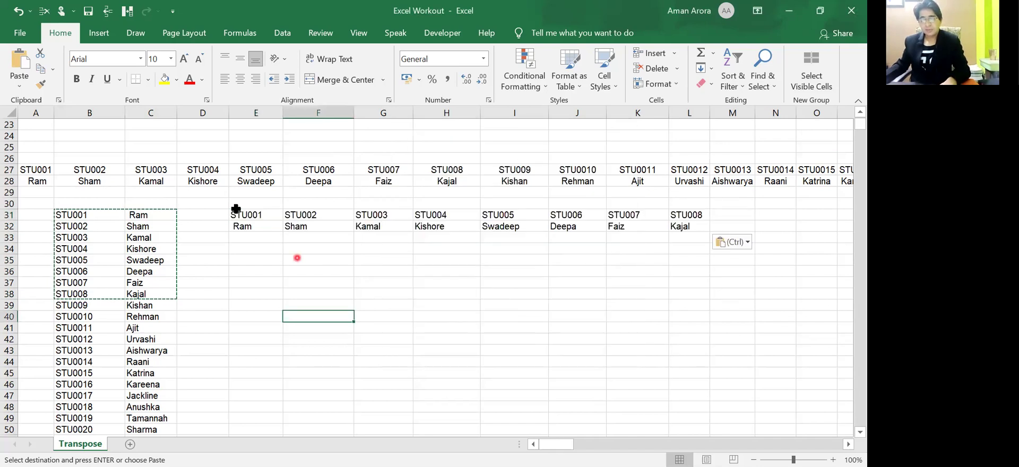
drag(245, 204, 733, 282)
click(503, 316)
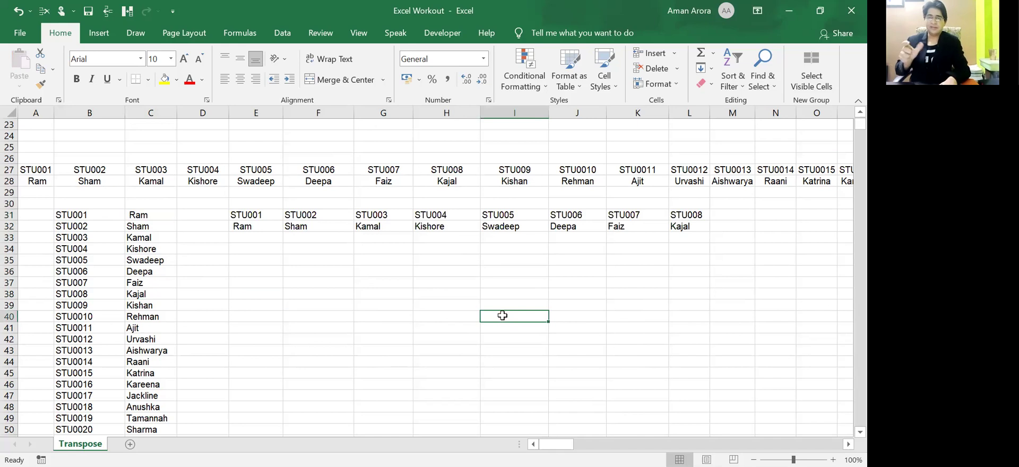